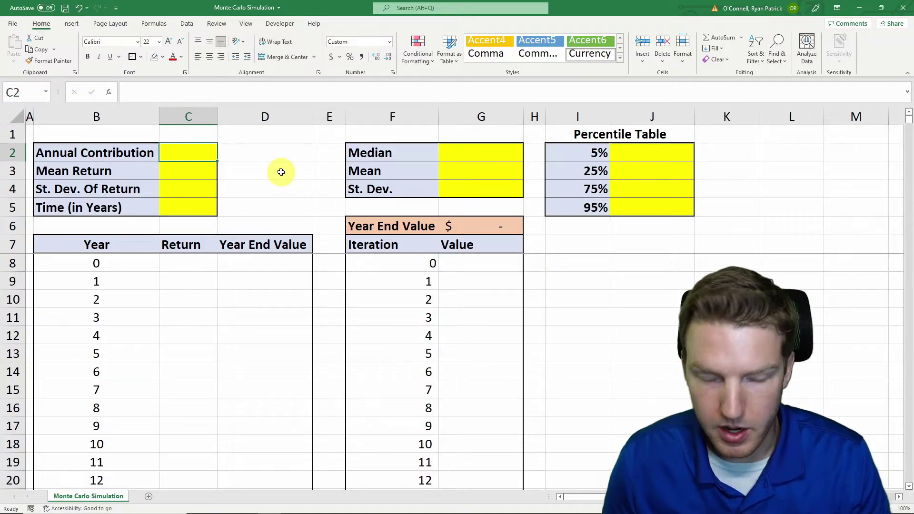
Step: Enter 6000, 7, 15 and 40 in C2:C5 as contribution, mean return, deviation and years
text(6000)
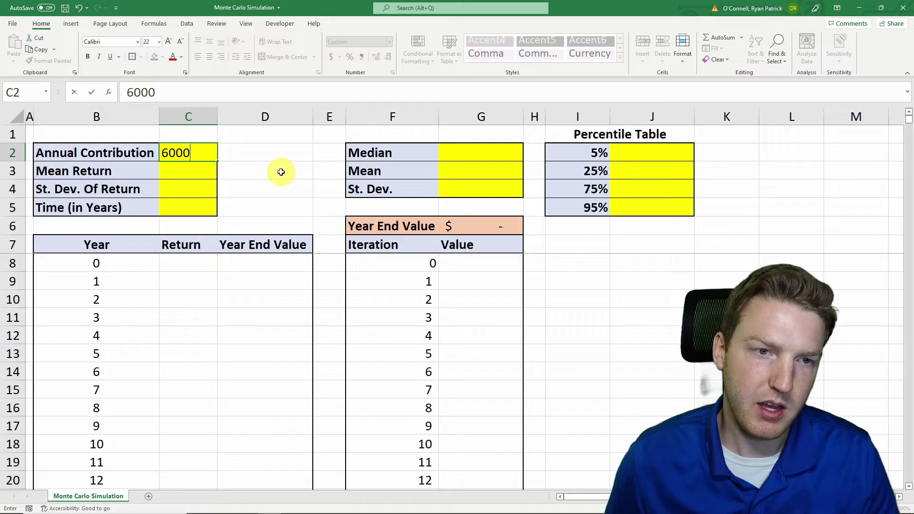
key(Return)
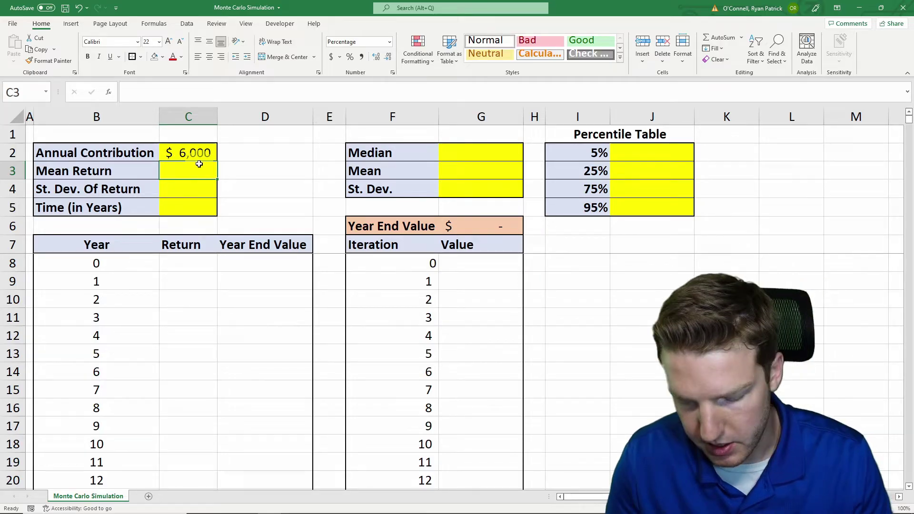
text(7)
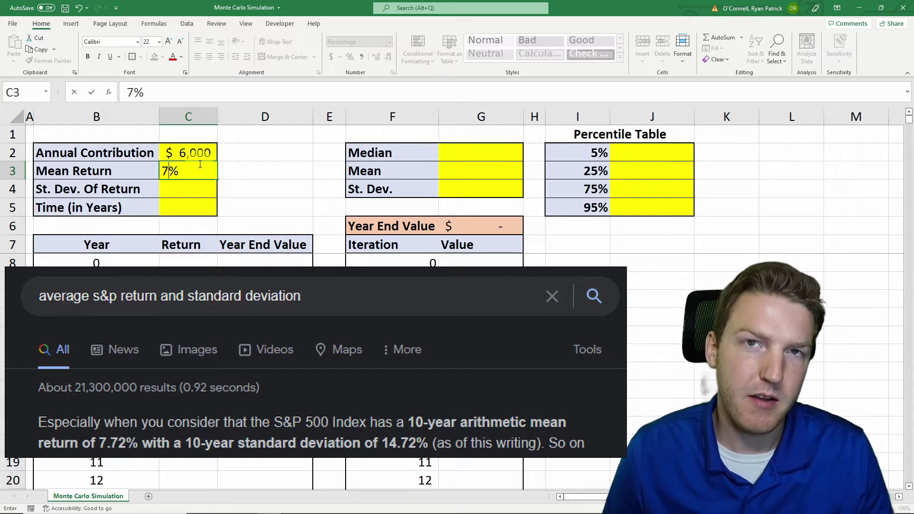
key(Return)
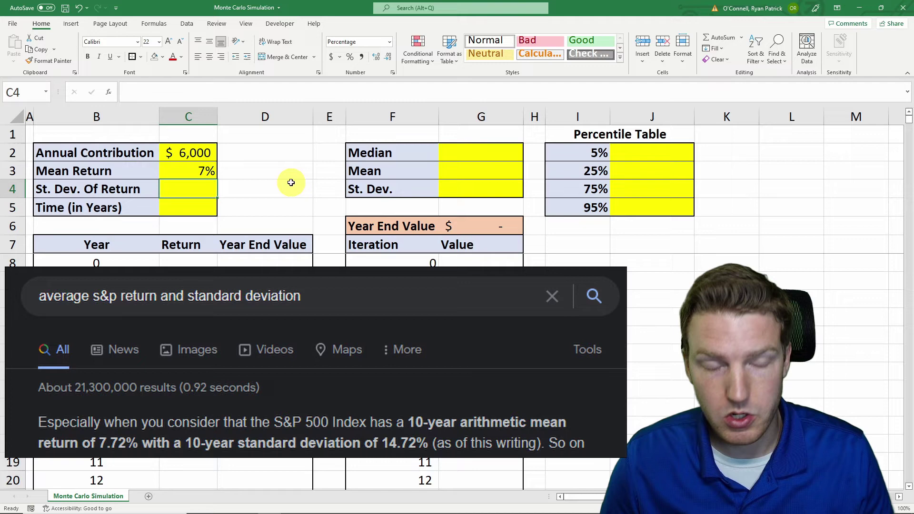
text(15)
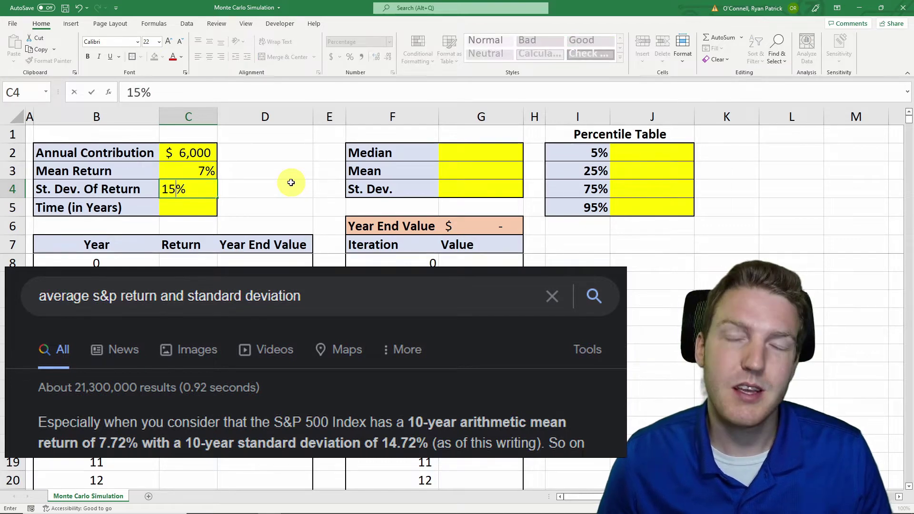
key(Return)
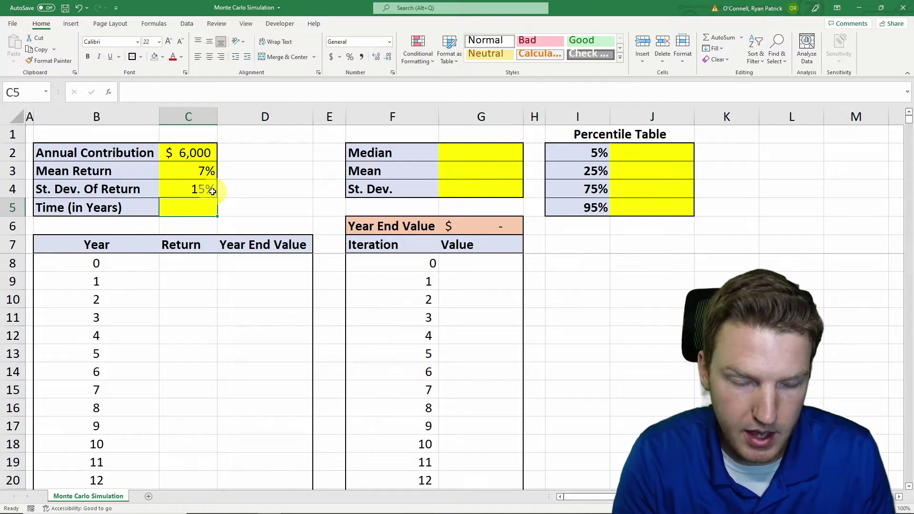
text(40)
key(Return)
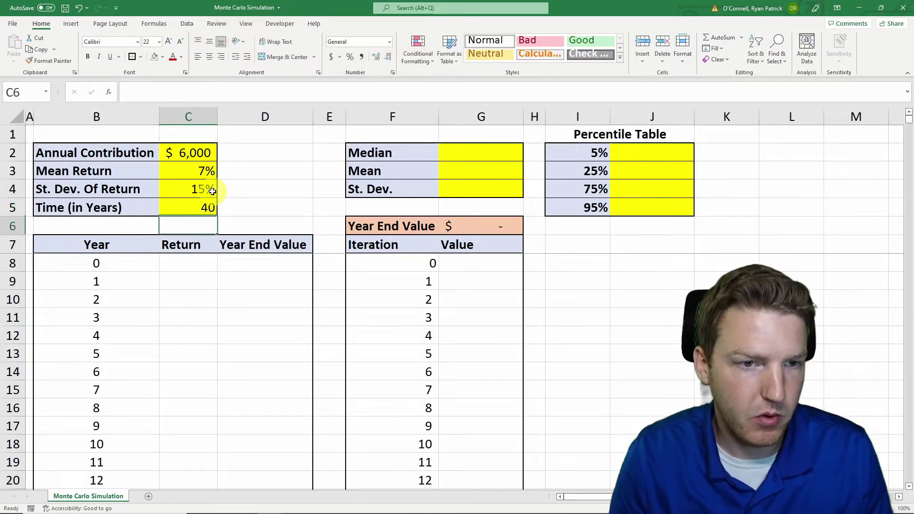
Step: Scroll down to confirm the years run to 40, then return to year 0's row
scroll(121, 290, down, 11)
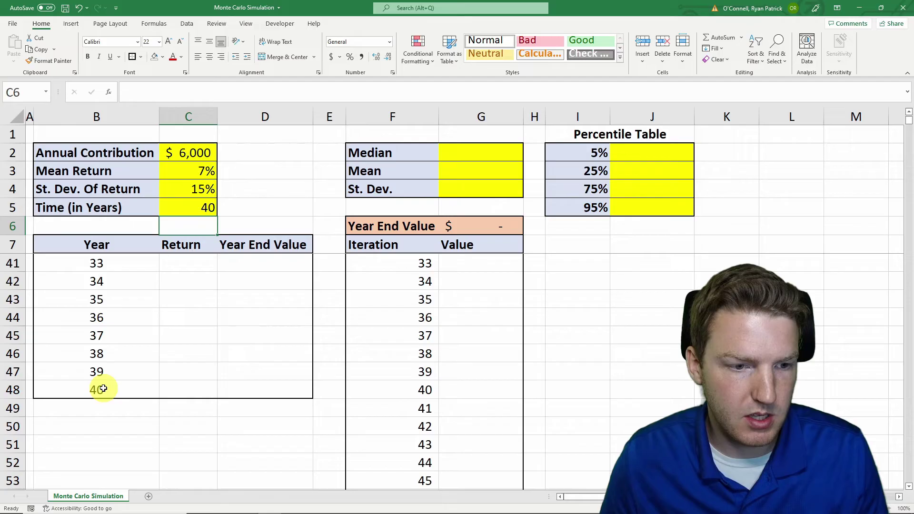
drag(119, 379, 131, 319)
scroll(176, 322, up, 4)
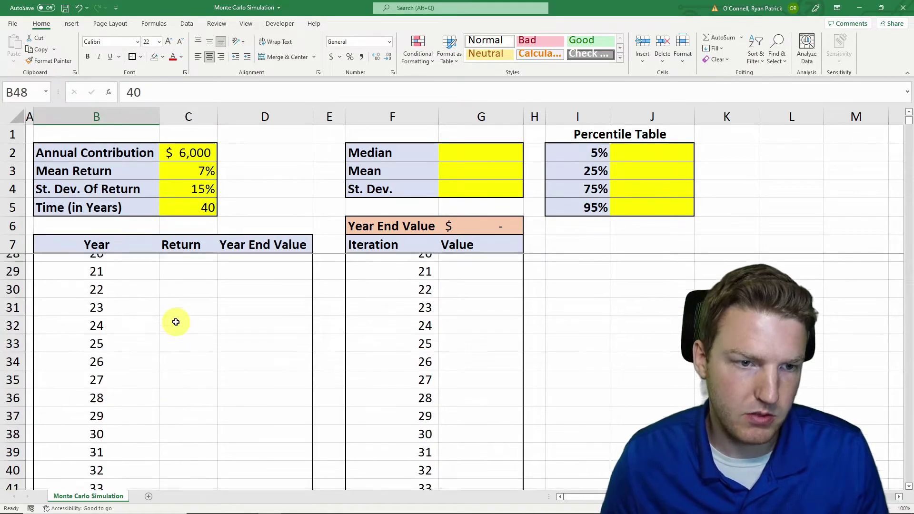
scroll(175, 322, up, 7)
click(212, 265)
click(268, 263)
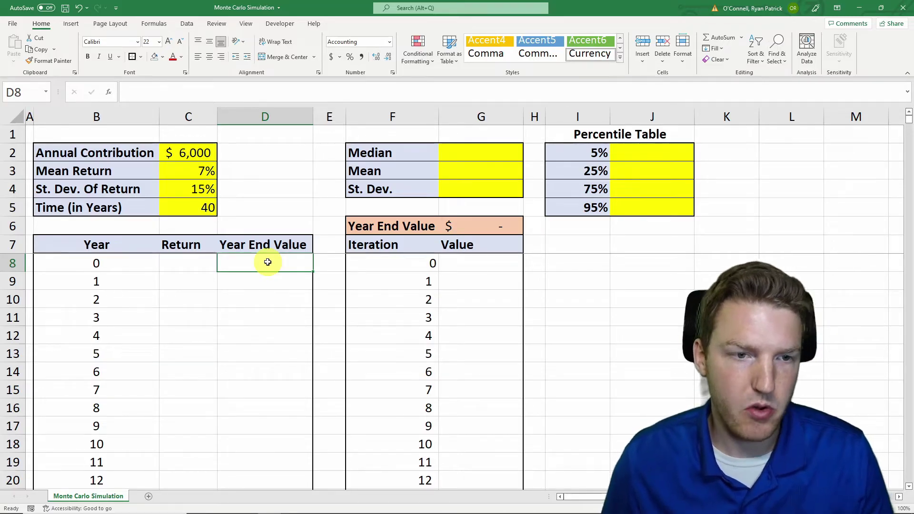
Step: Enter 0 as year 0's Year End Value in D8
drag(104, 262, 255, 261)
click(259, 262)
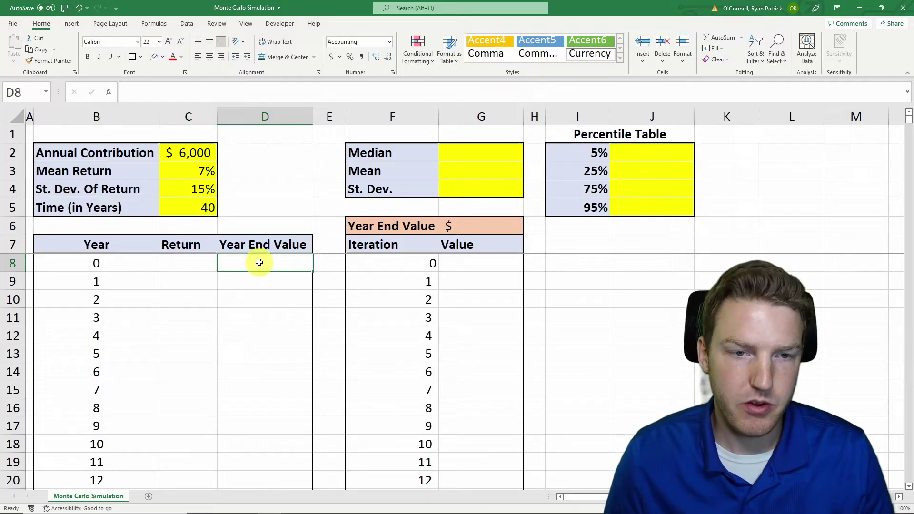
text(0)
key(Return)
Step: Give year 1's Return in C9 the formula =NORM.INV(RAND(),$C$3,$C$4)
click(179, 283)
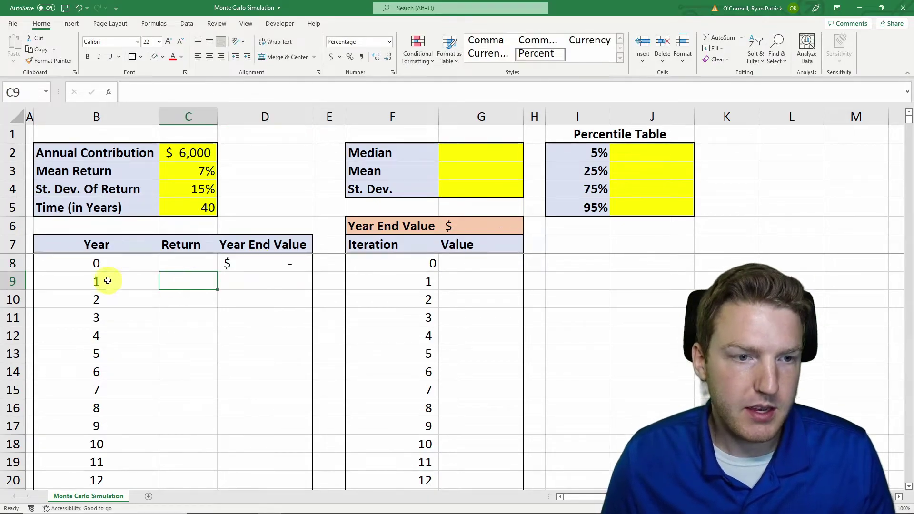
click(108, 280)
click(179, 280)
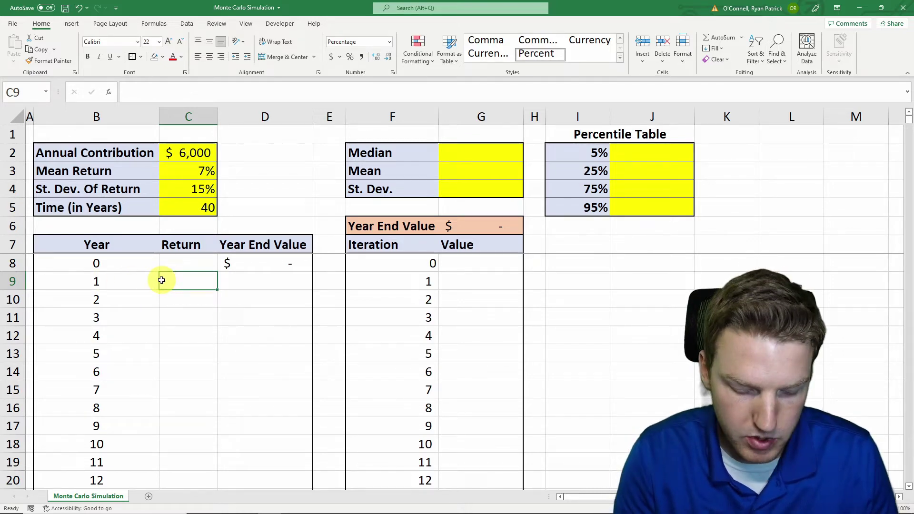
text(=)
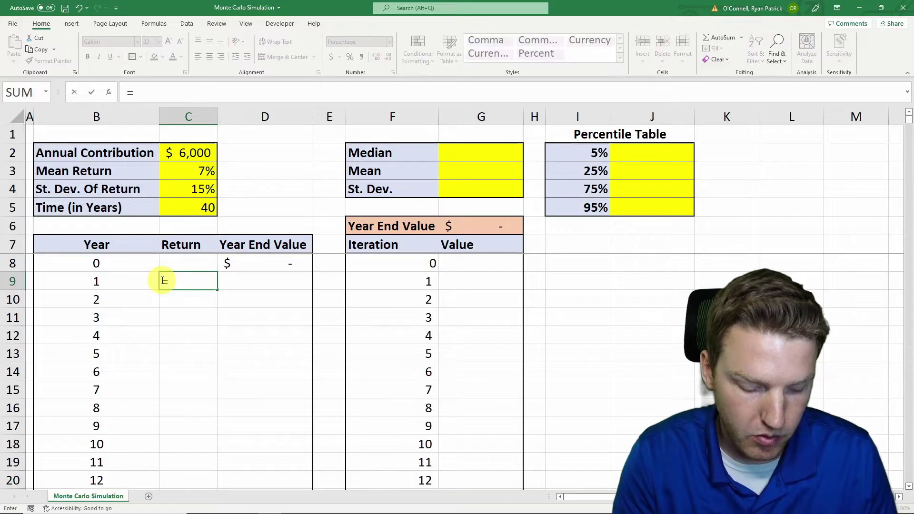
text(nor)
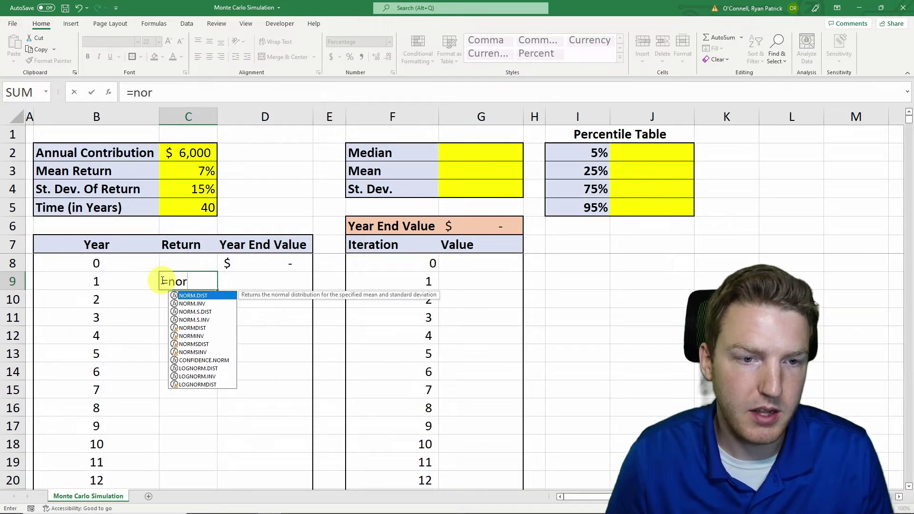
key(Down)
key(Tab)
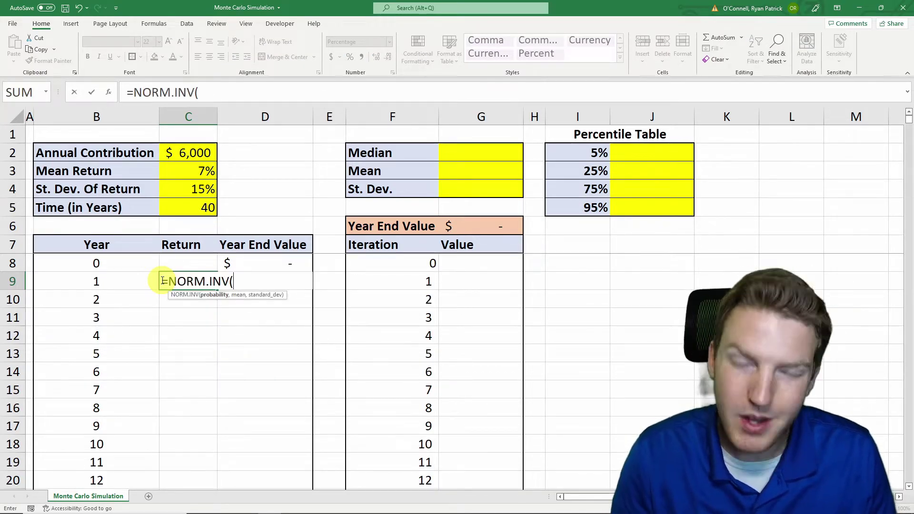
text(rand()
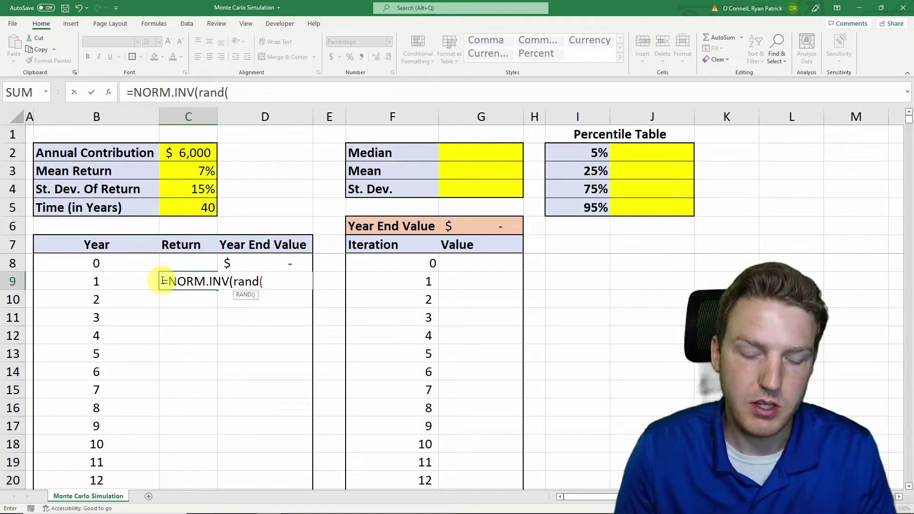
text())
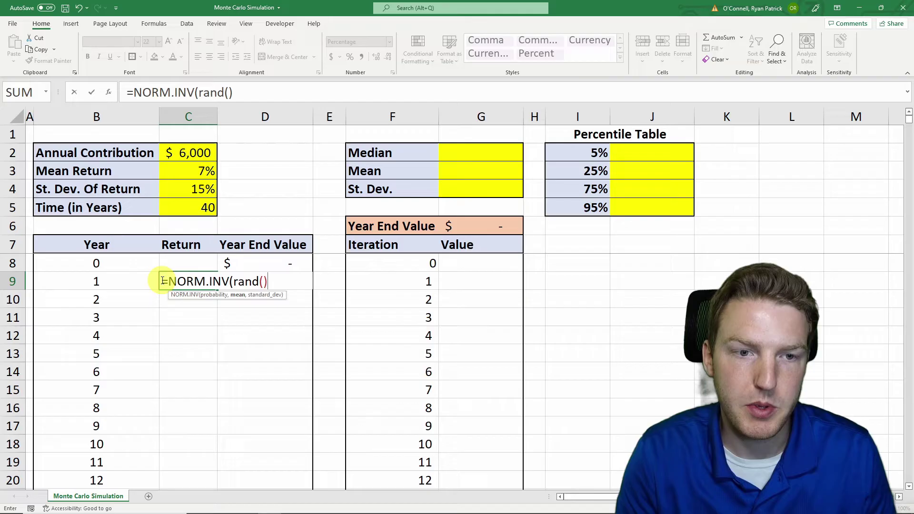
text(,)
click(189, 171)
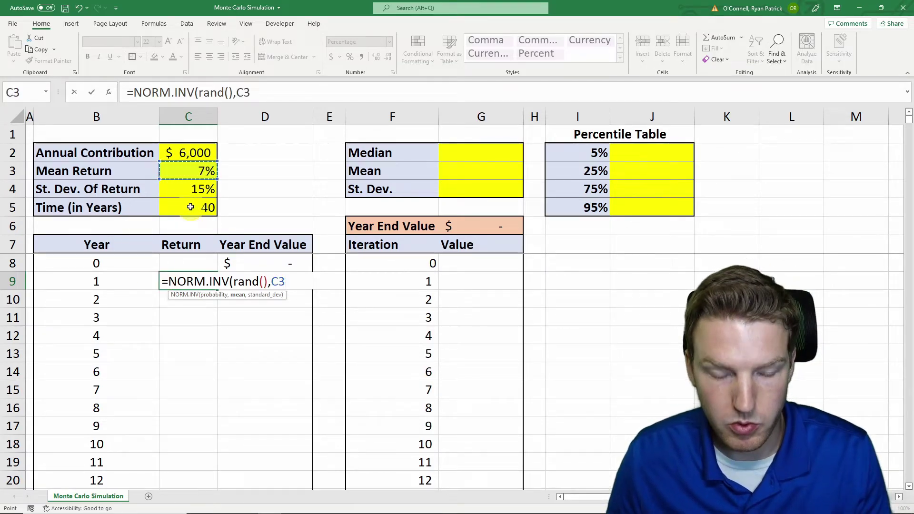
key(F4)
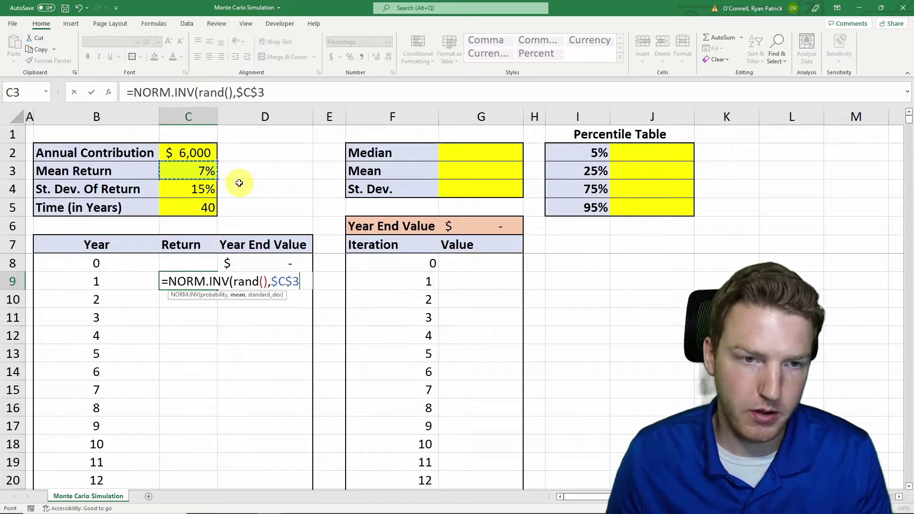
text(,)
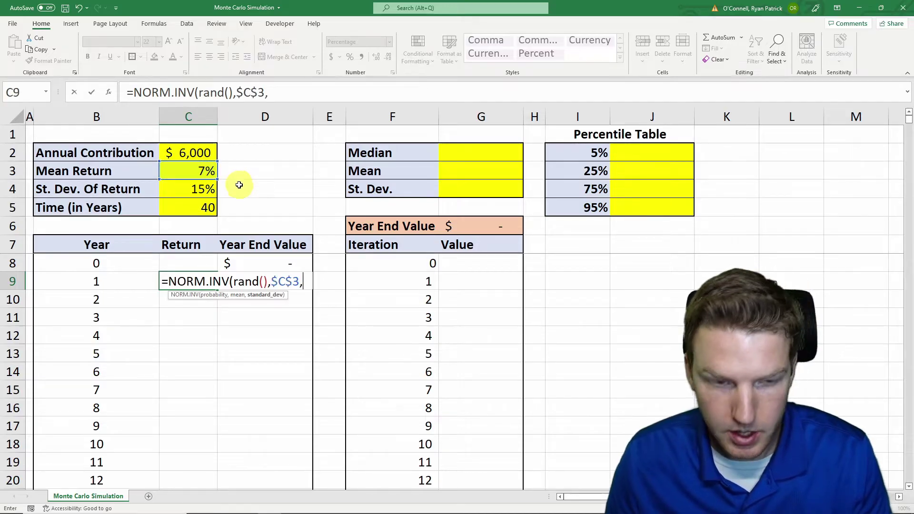
click(180, 188)
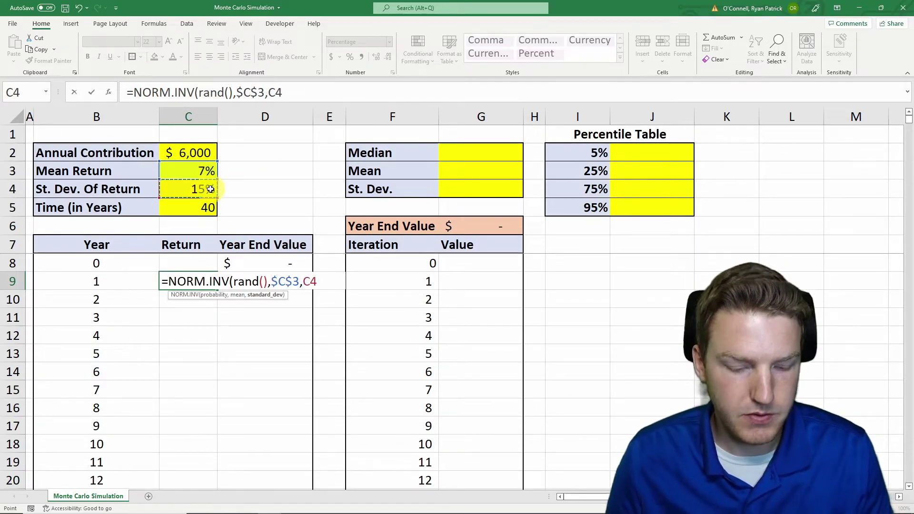
key(F4)
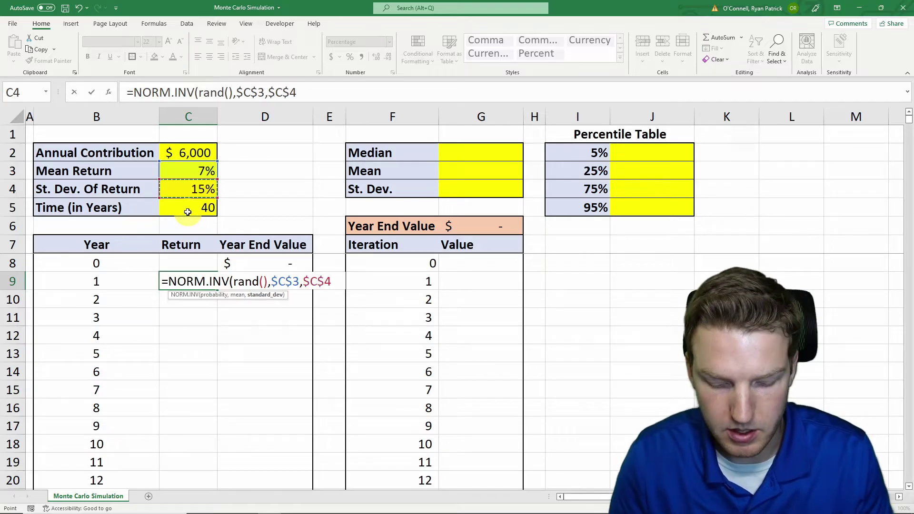
key(Return)
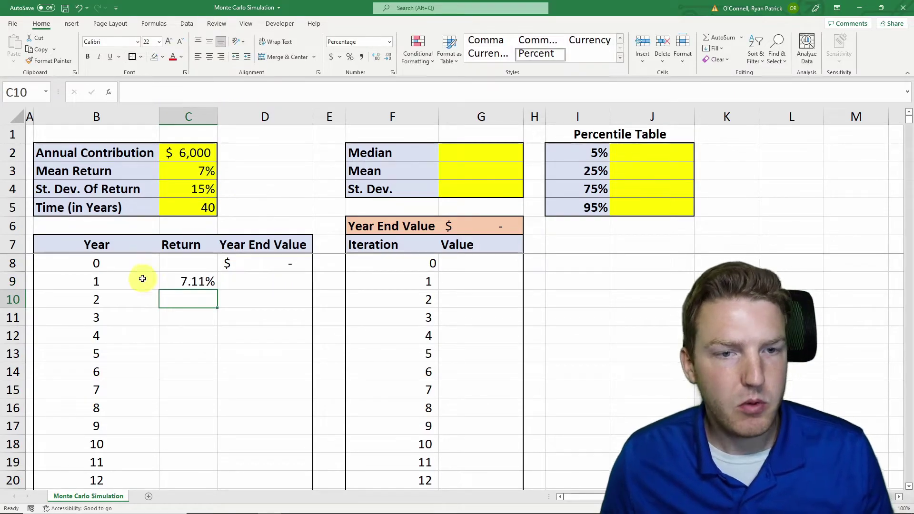
Step: Enter =($C$2+D8)*(1+C9) in D9 as year 1's Year End Value
click(247, 281)
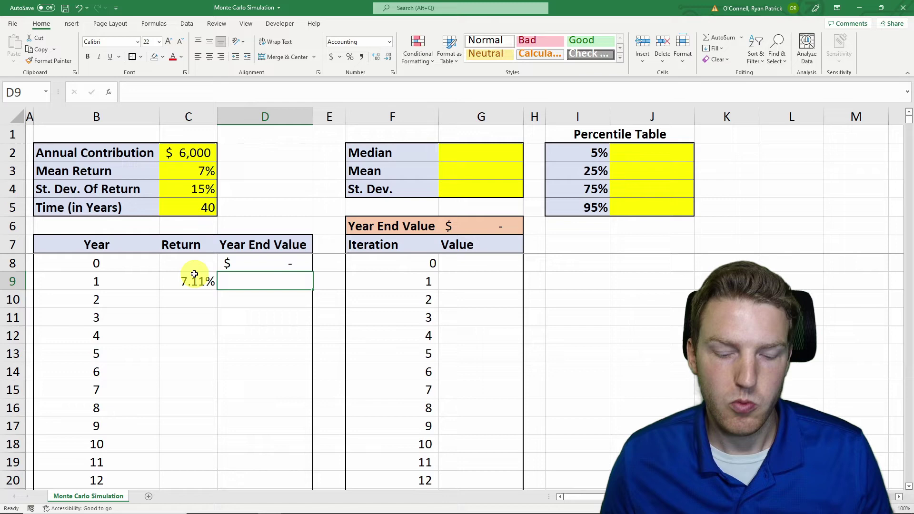
text(=)
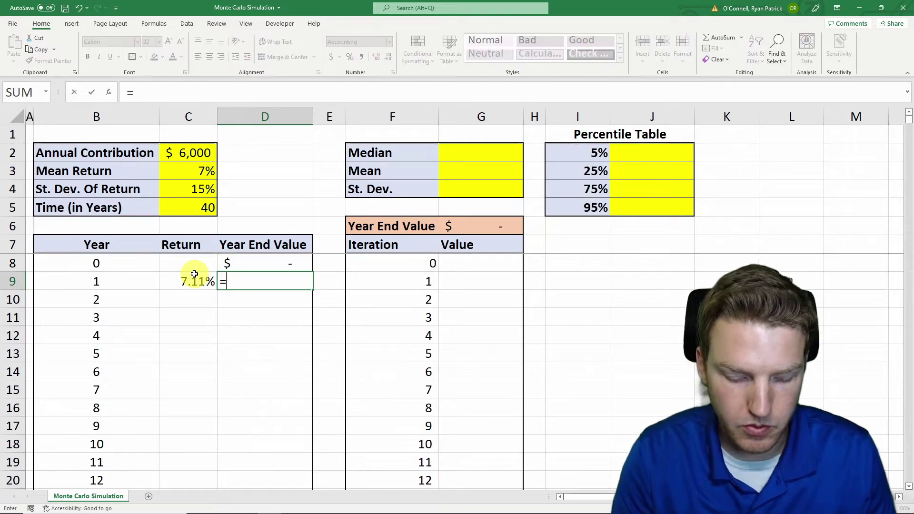
text(()
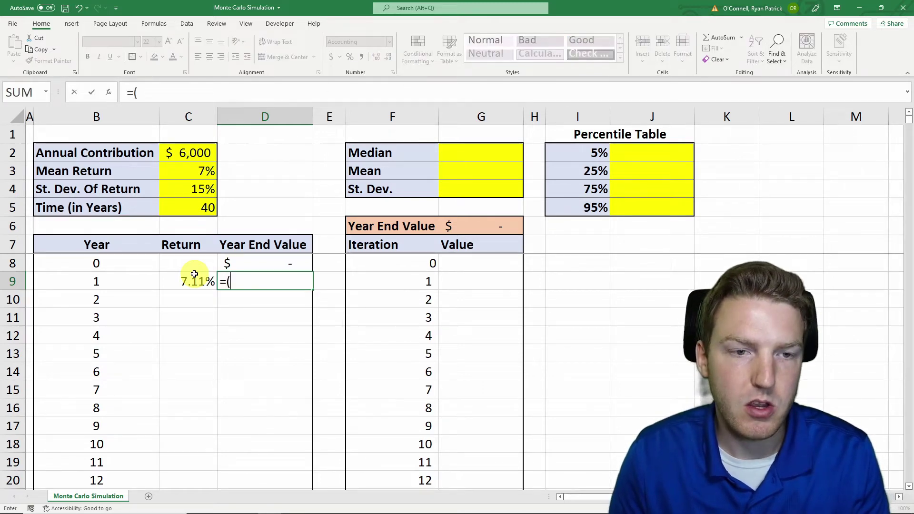
click(186, 151)
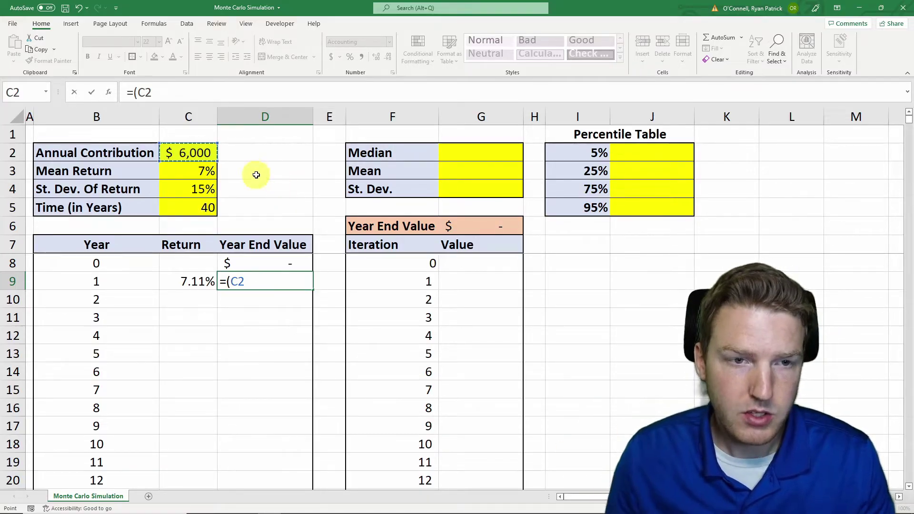
key(F4)
text(+)
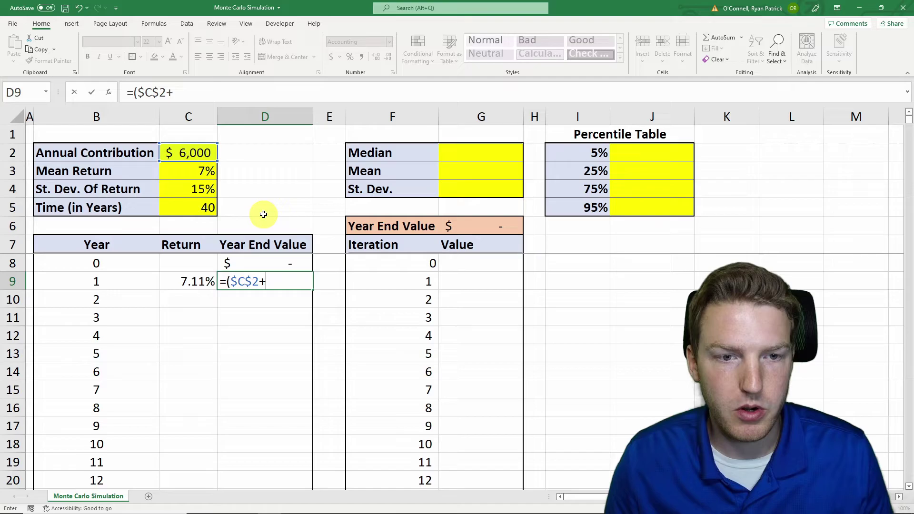
click(282, 262)
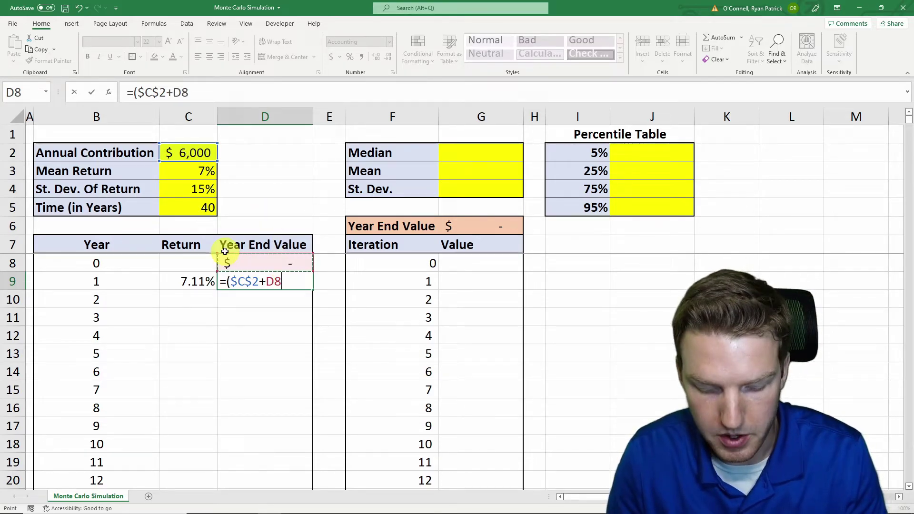
text()*)
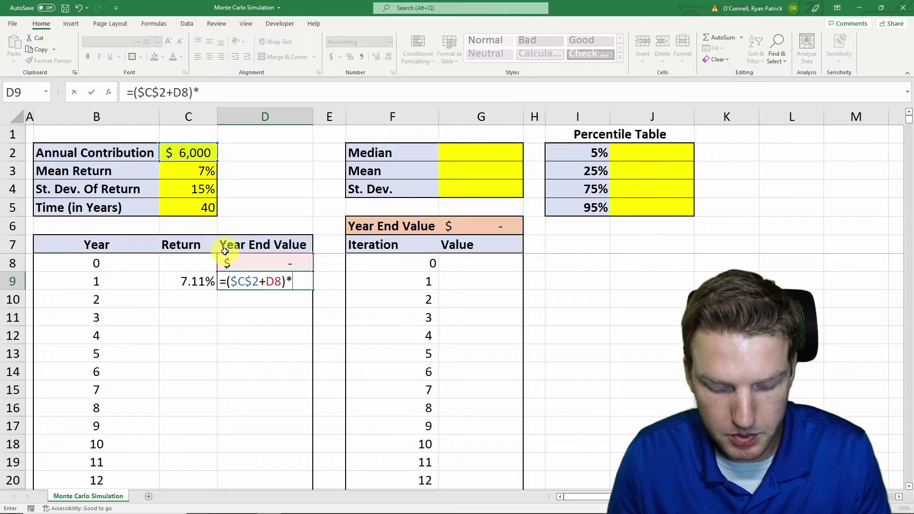
text((1+)
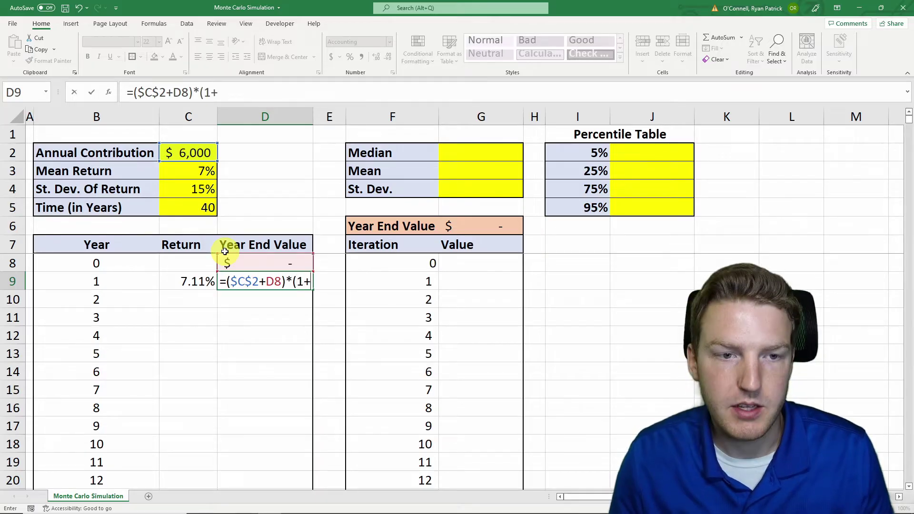
click(193, 281)
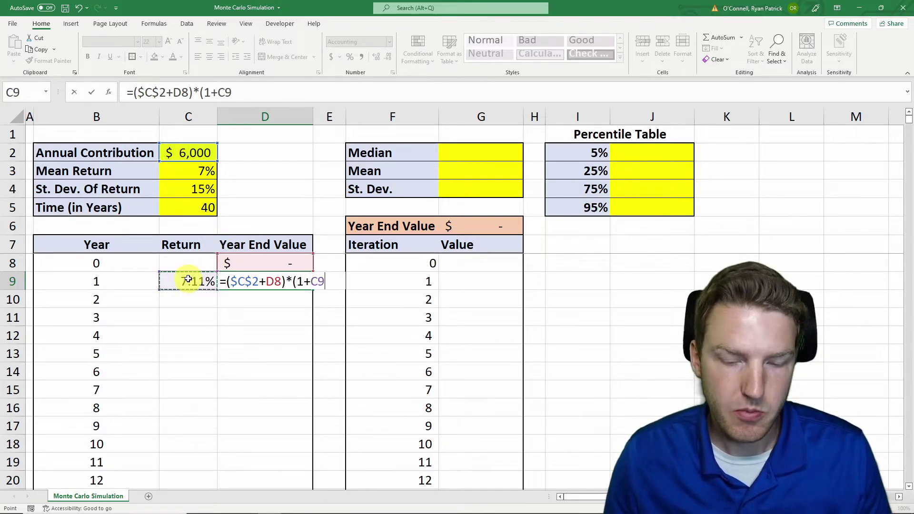
text())
key(Return)
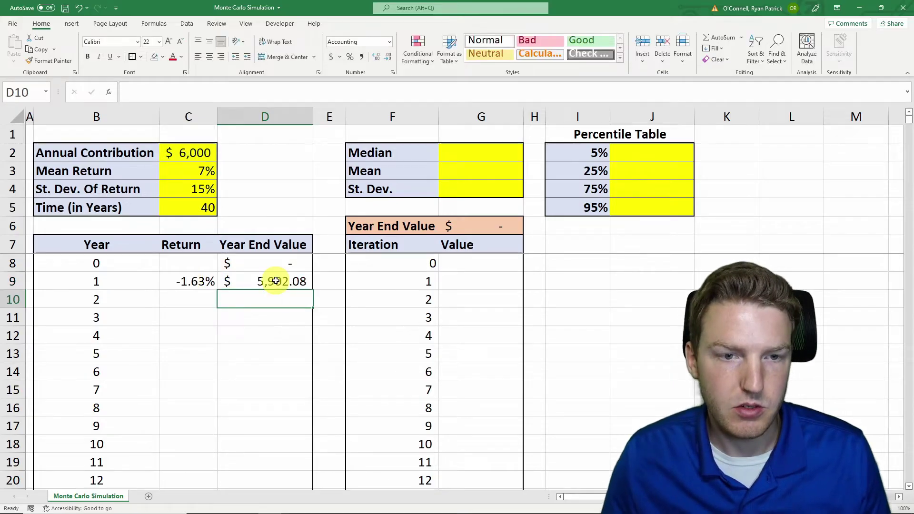
click(276, 282)
click(112, 281)
click(243, 282)
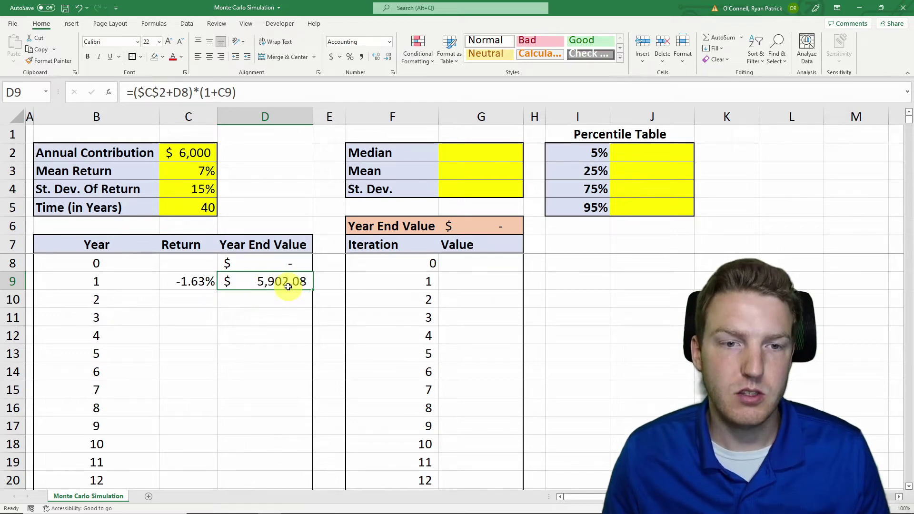
Step: Fill the C9:D9 formulas down to row 48 and verify G6 reads =D48
drag(189, 282, 301, 469)
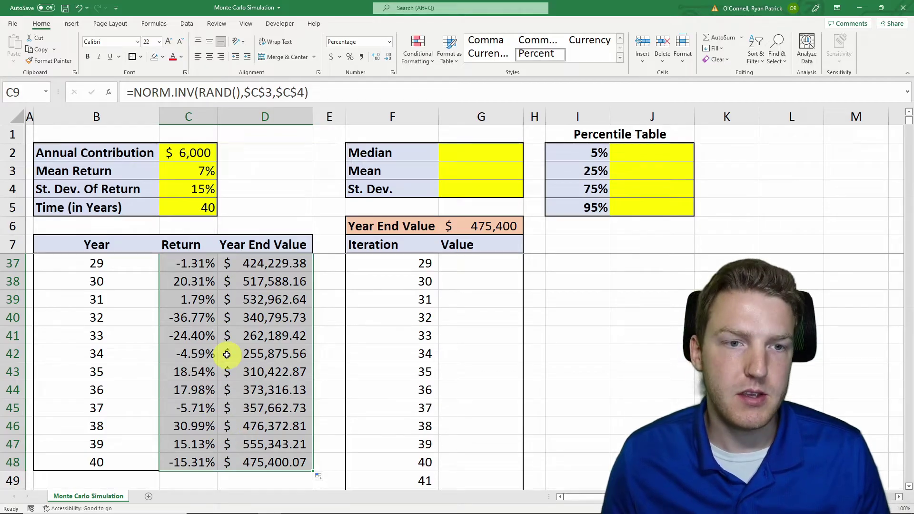
click(266, 406)
click(275, 463)
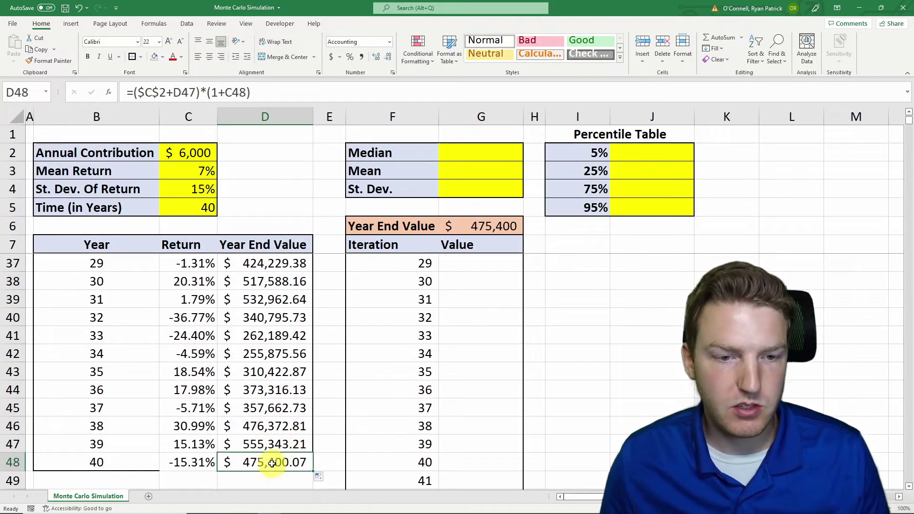
click(475, 227)
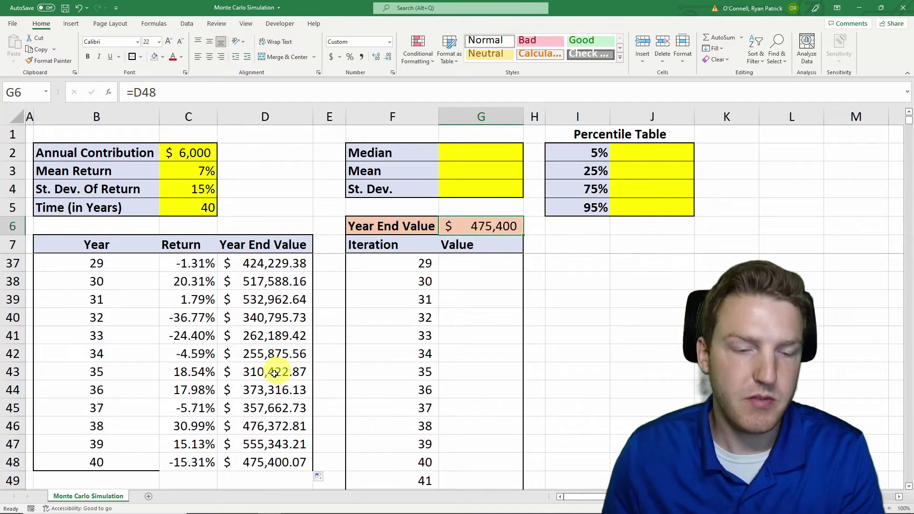
click(262, 458)
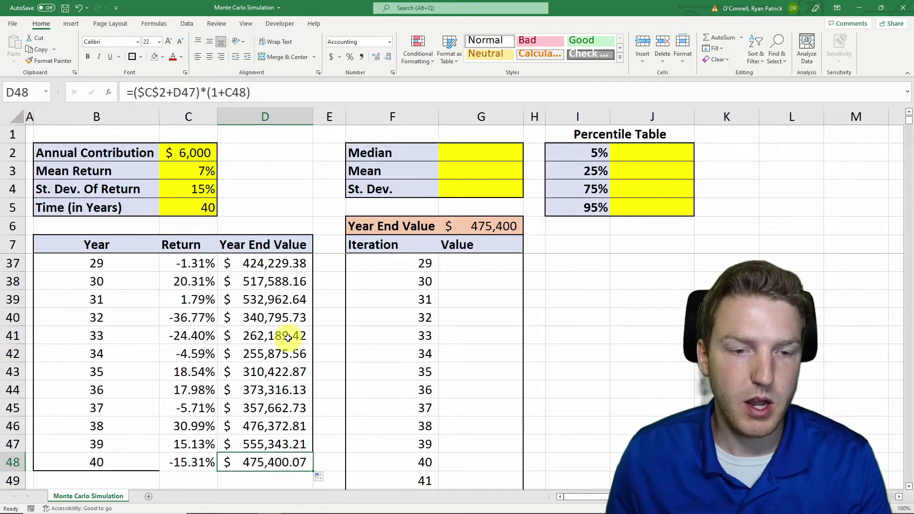
Step: Recalculate the sheet seven times for fresh returns, ending at a $1,440,230 Year End Value
key(F9)
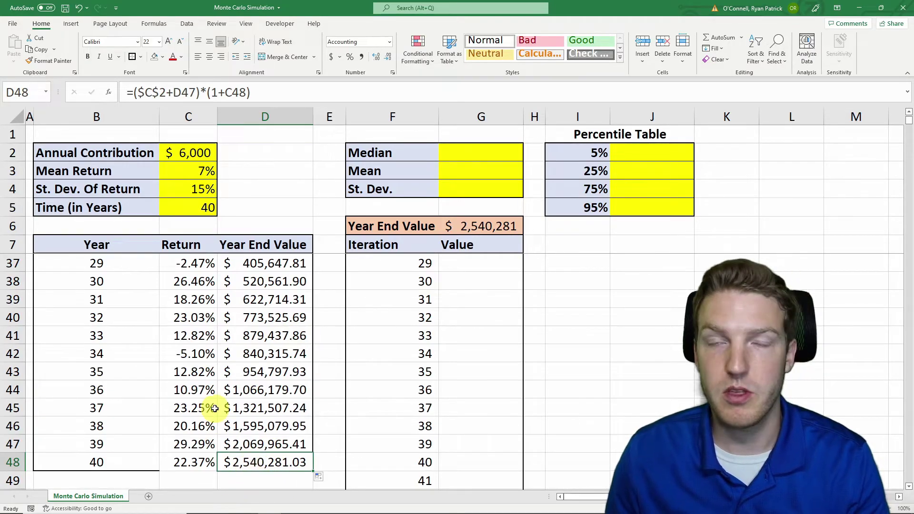
key(F9)
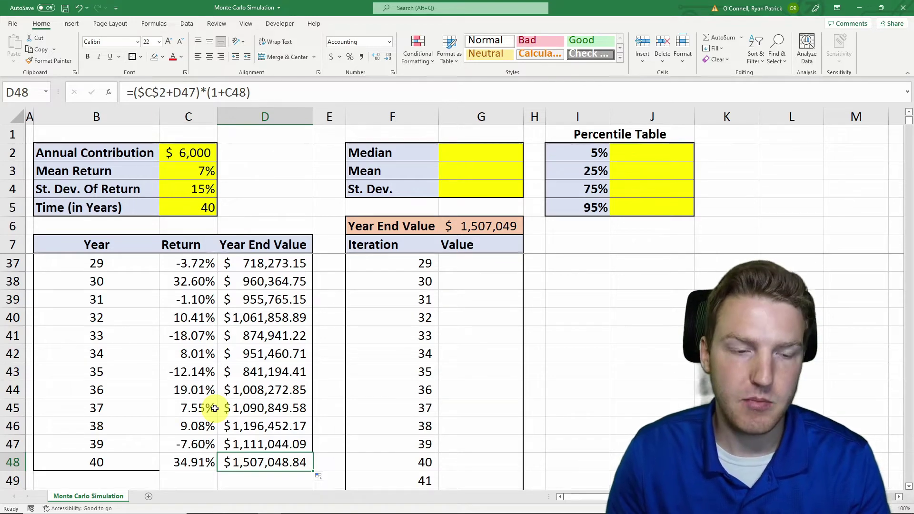
key(F9)
key(F9)
key(F9)
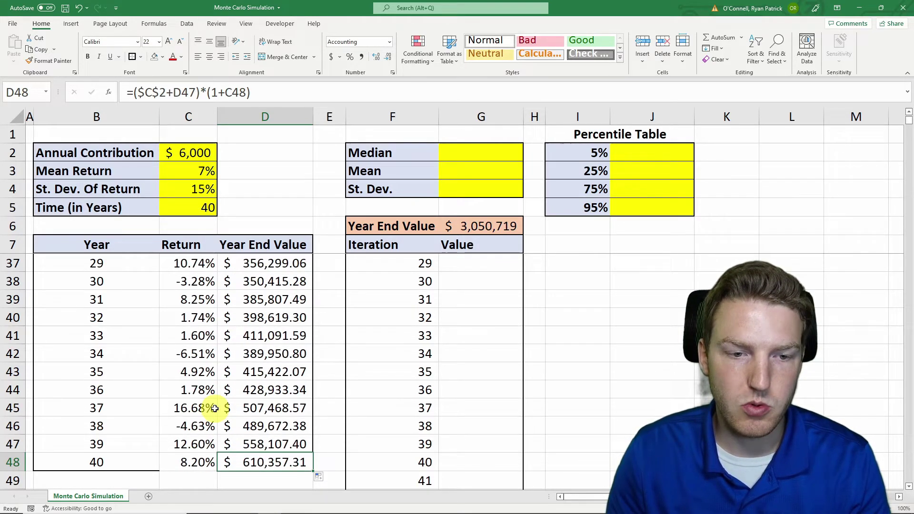
key(F9)
key(F9)
key(F9)
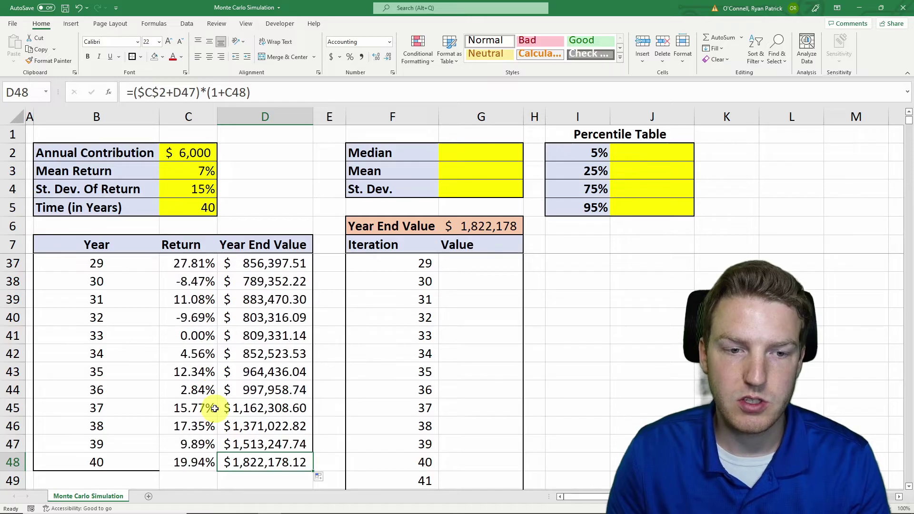
key(F9)
key(F9)
key(F9)
key(F9)
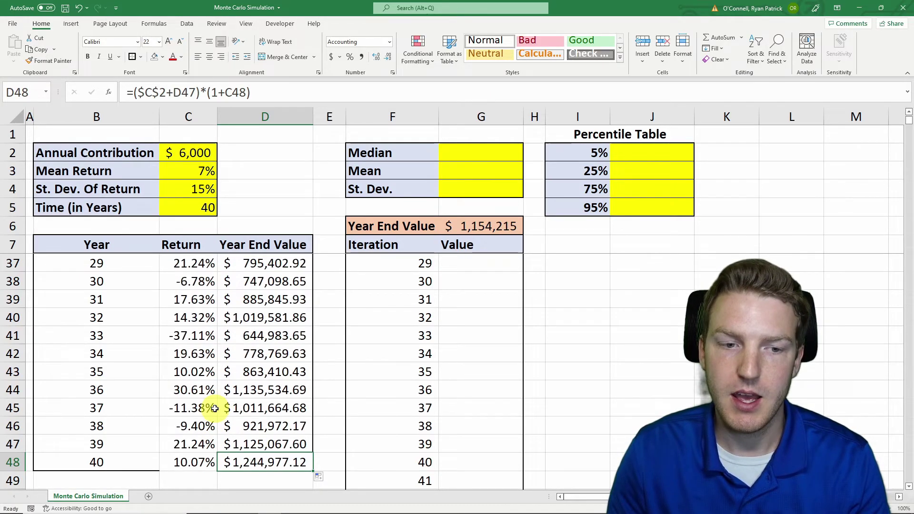
key(F9)
key(F9)
key(F9)
key(F9)
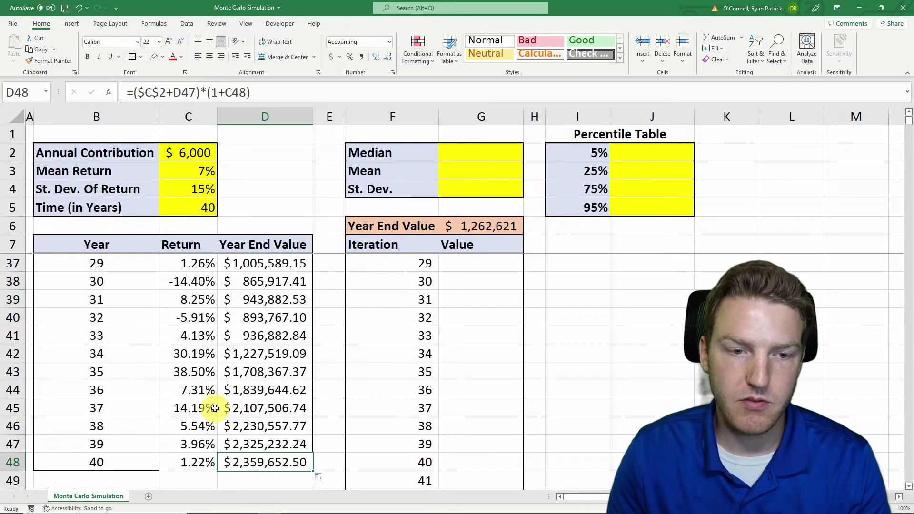
key(F9)
key(F9)
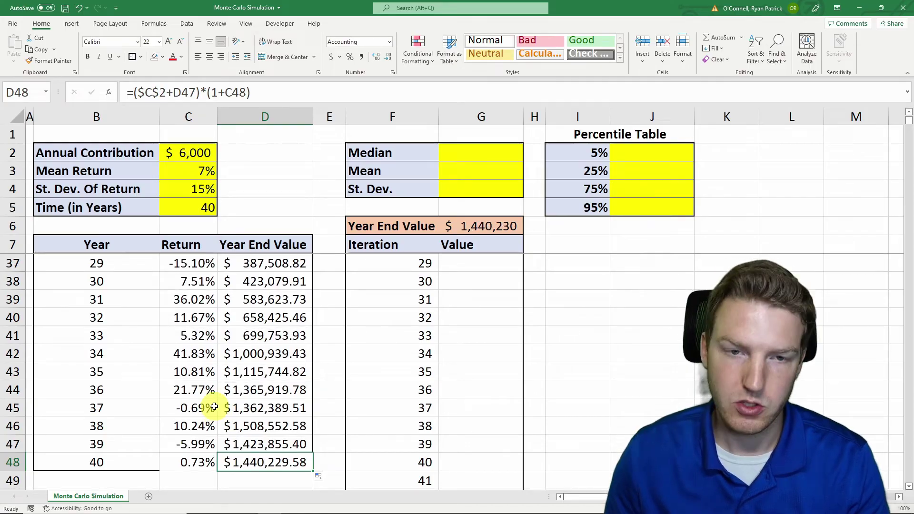
scroll(295, 362, up, 10)
Step: Check that the Iteration column runs from 0 to 10,000
right_click(266, 352)
click(239, 293)
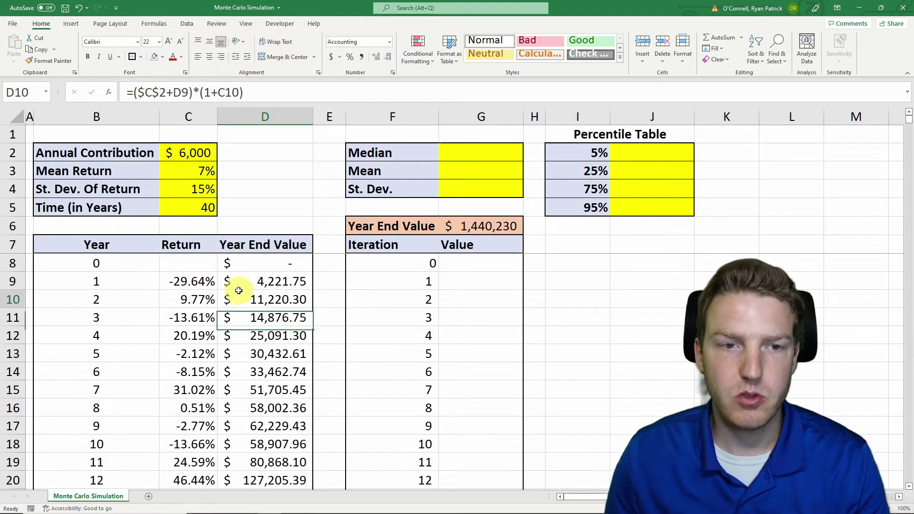
click(388, 262)
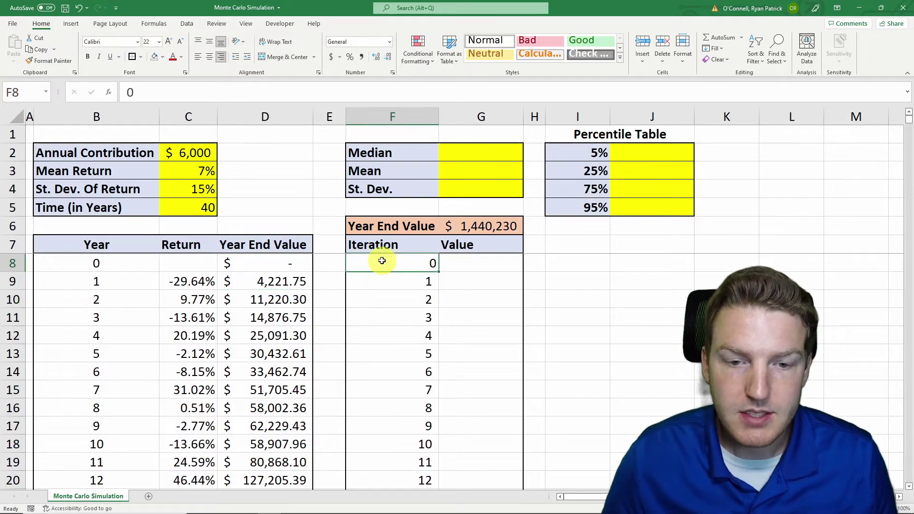
key(ctrl+Down)
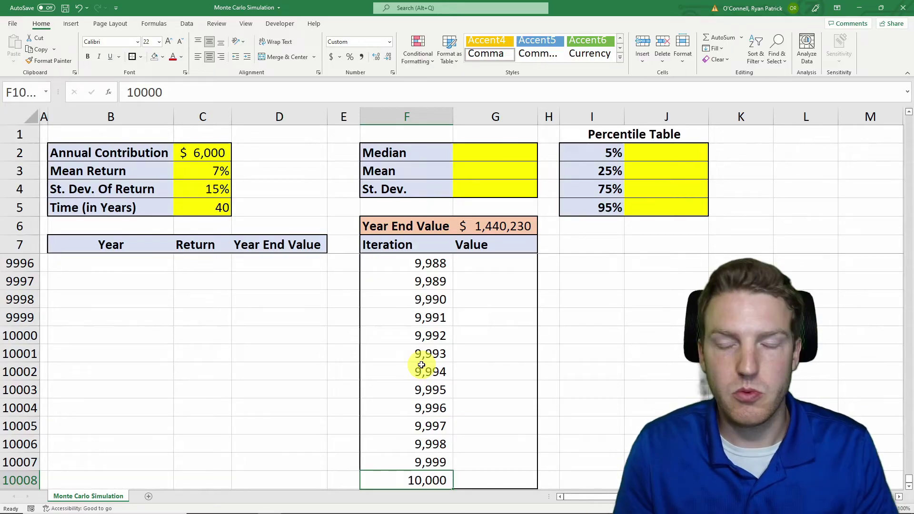
key(ctrl+Up)
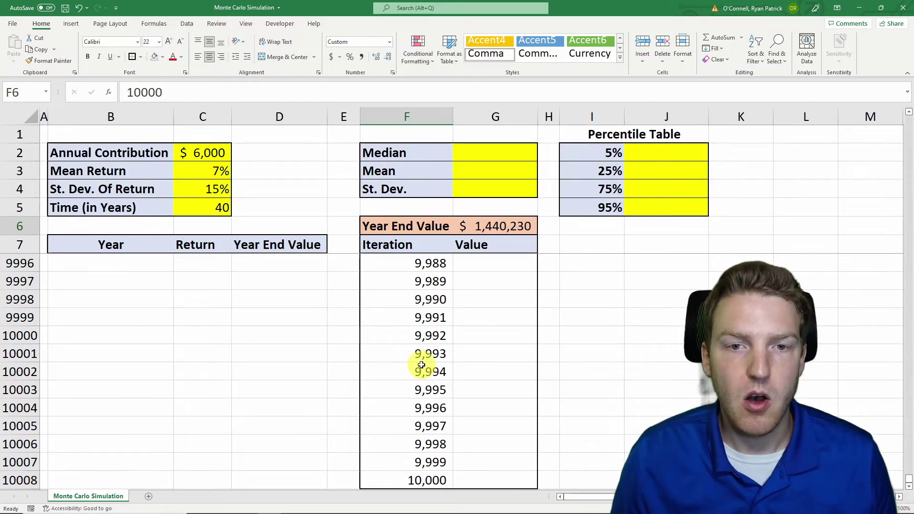
key(Down)
key(Down)
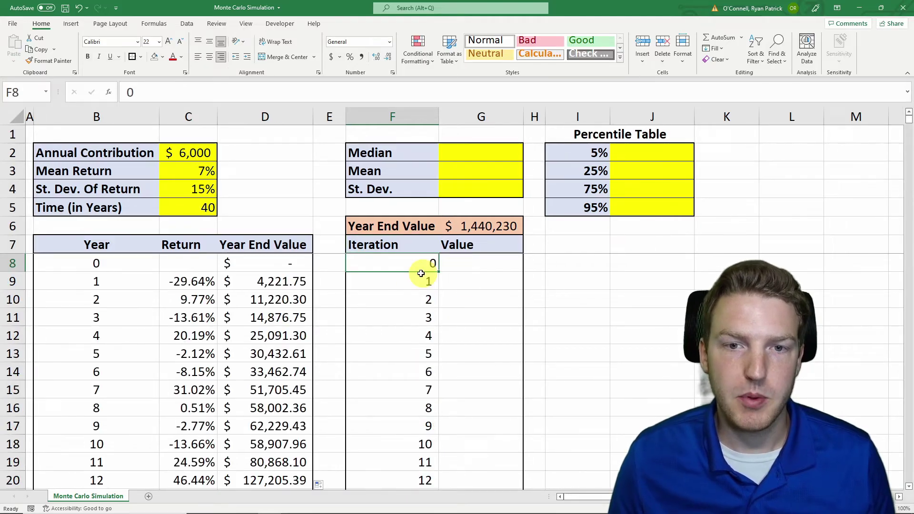
Step: Set G8 to =G6 so iteration 0 shows $1,131,589, then select F8:G8
click(457, 261)
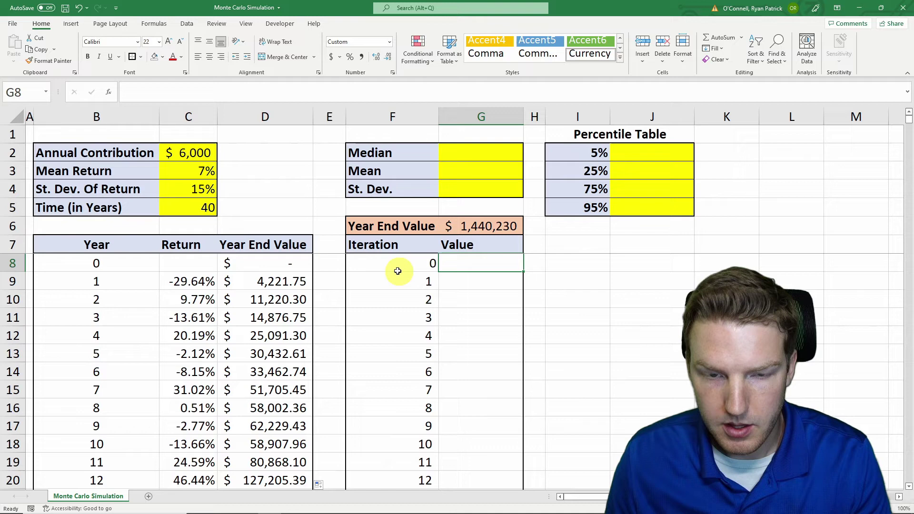
drag(388, 265, 464, 265)
click(465, 267)
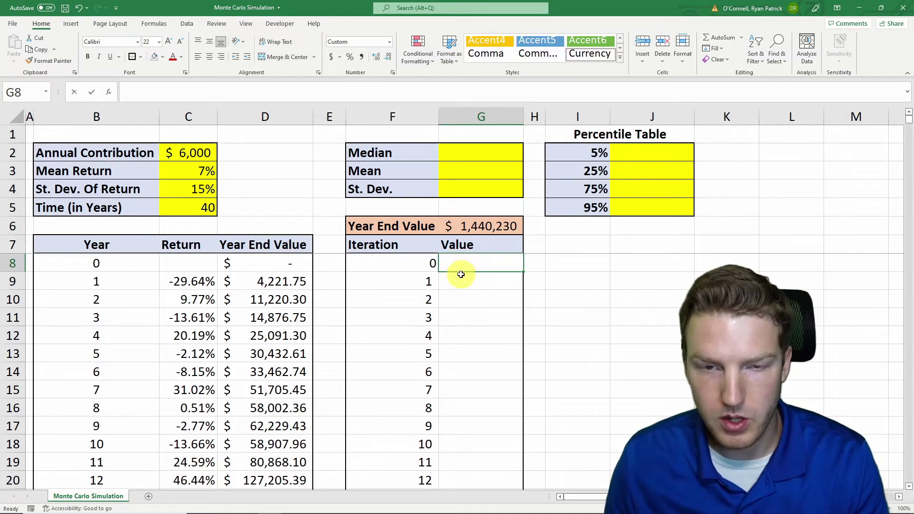
text(=)
click(485, 226)
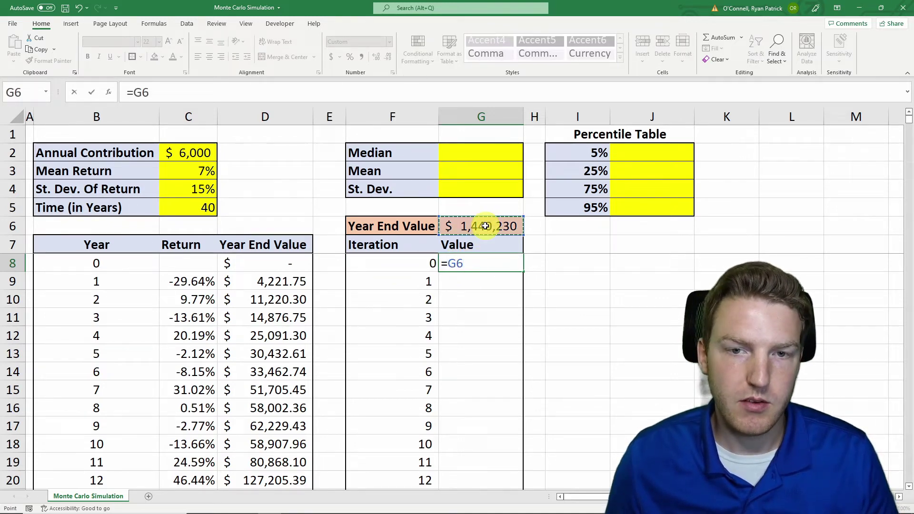
key(Return)
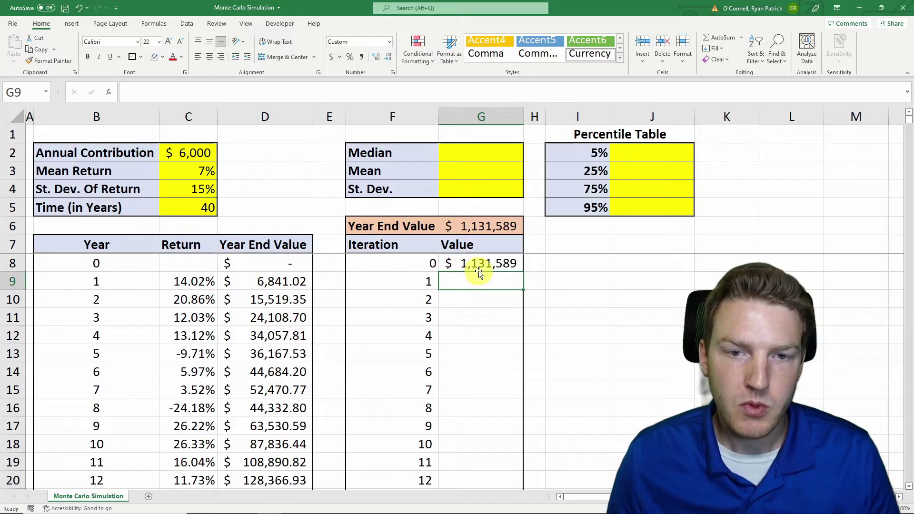
drag(409, 262, 469, 265)
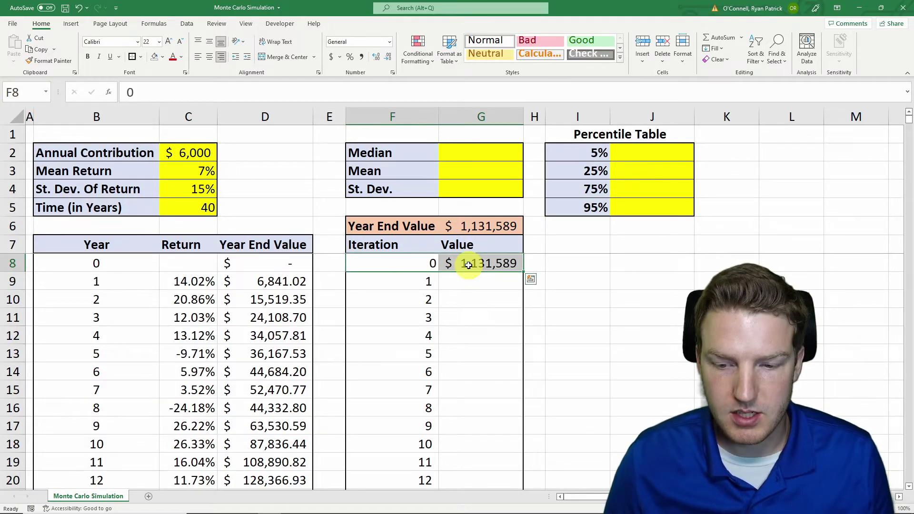
Step: Turn F8:G10008 into a one-variable data table with column input cell I7
key(ctrl+shift+Down)
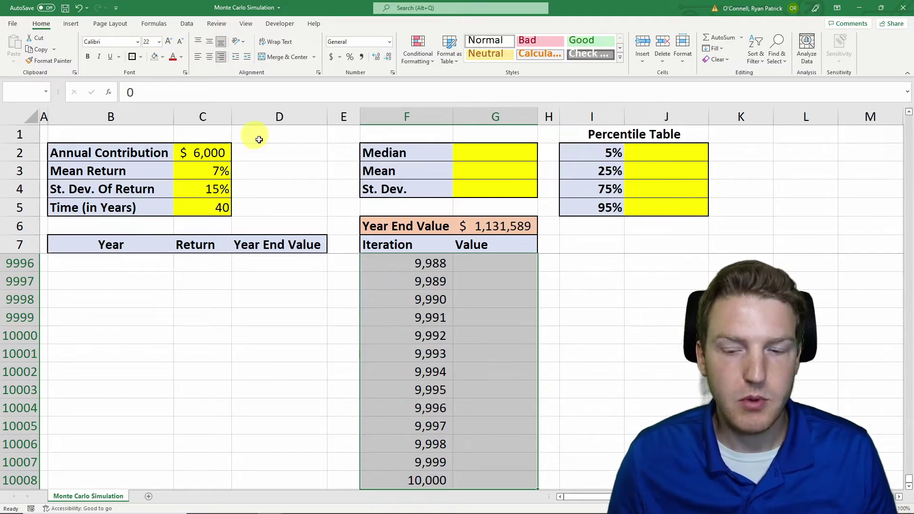
click(192, 23)
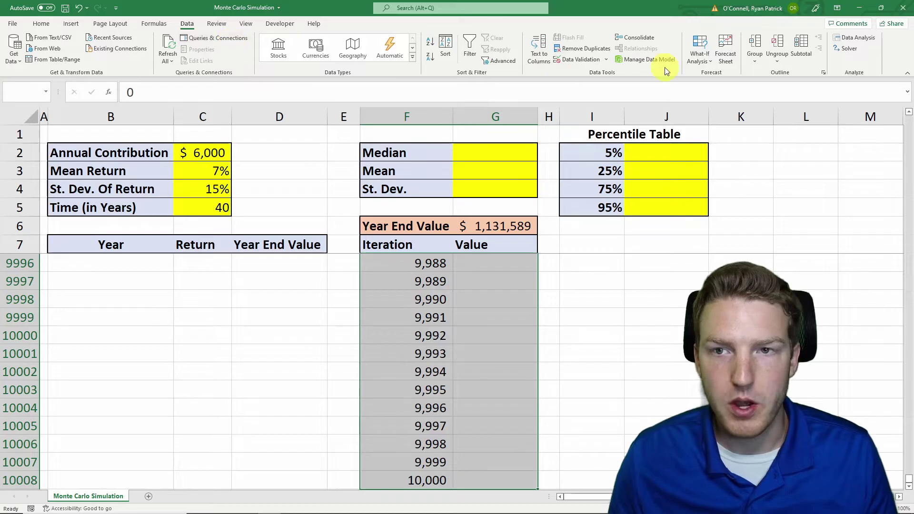
click(706, 62)
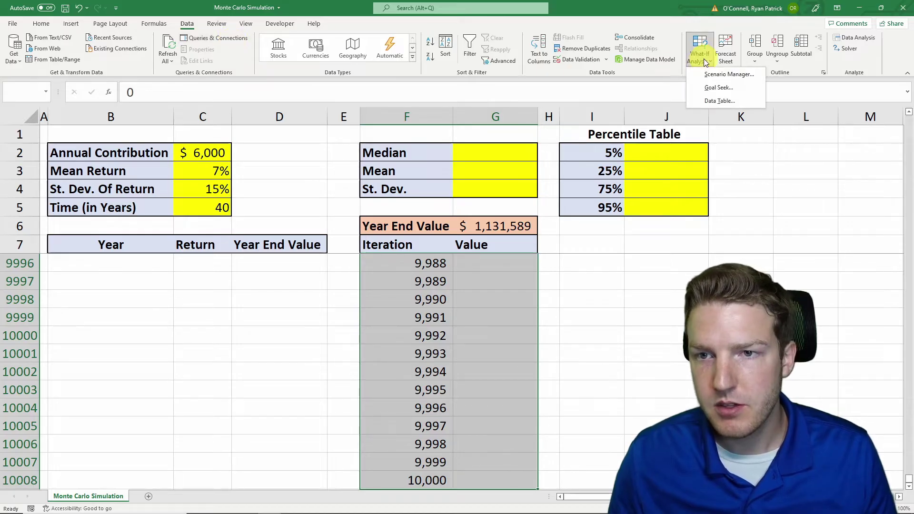
click(717, 101)
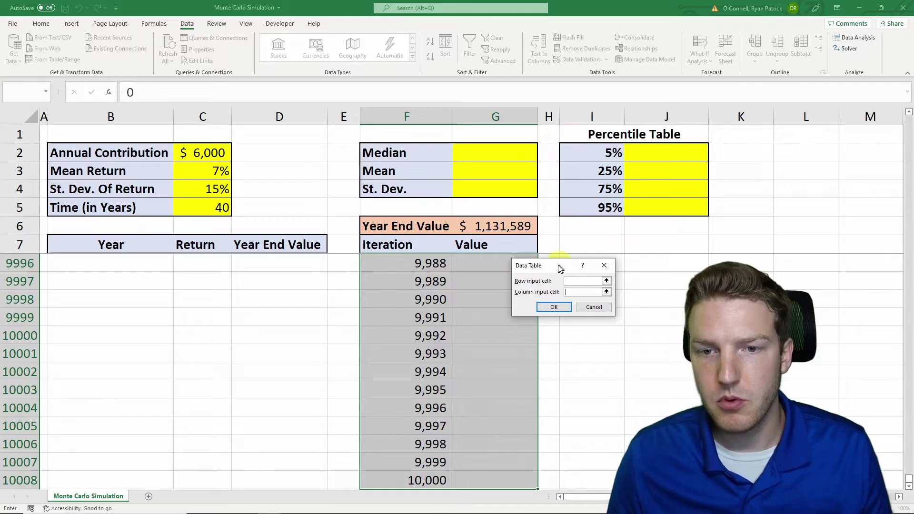
drag(557, 268, 246, 282)
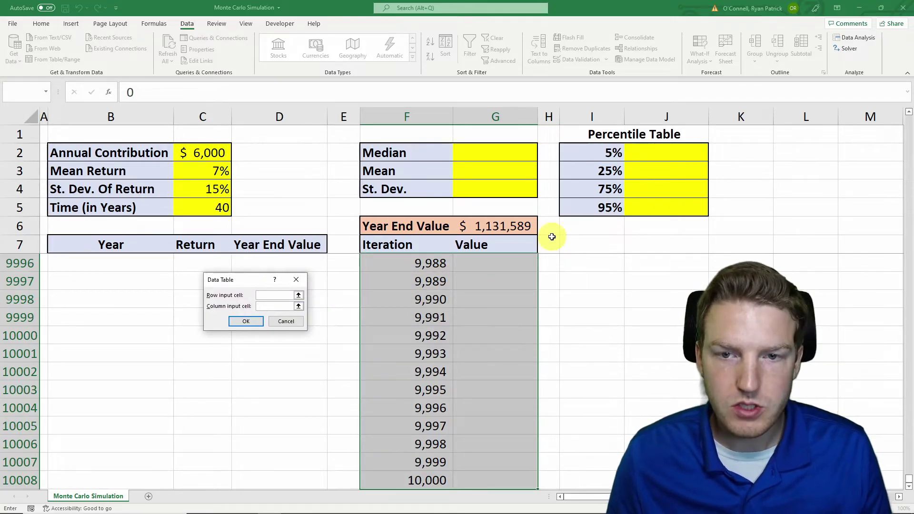
click(584, 242)
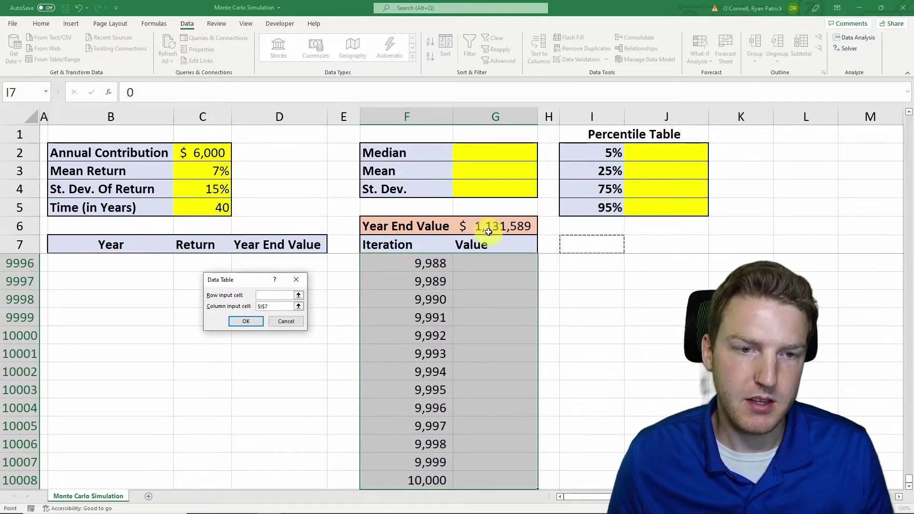
click(245, 321)
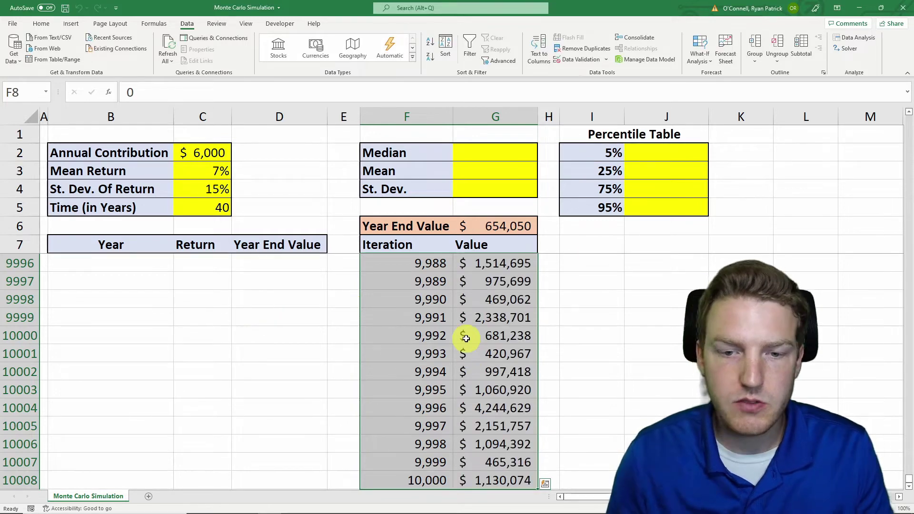
click(429, 480)
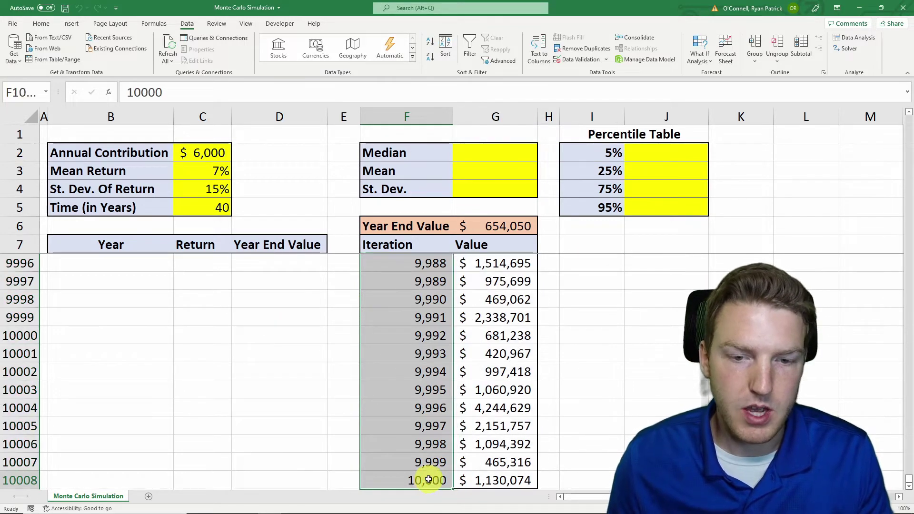
click(490, 478)
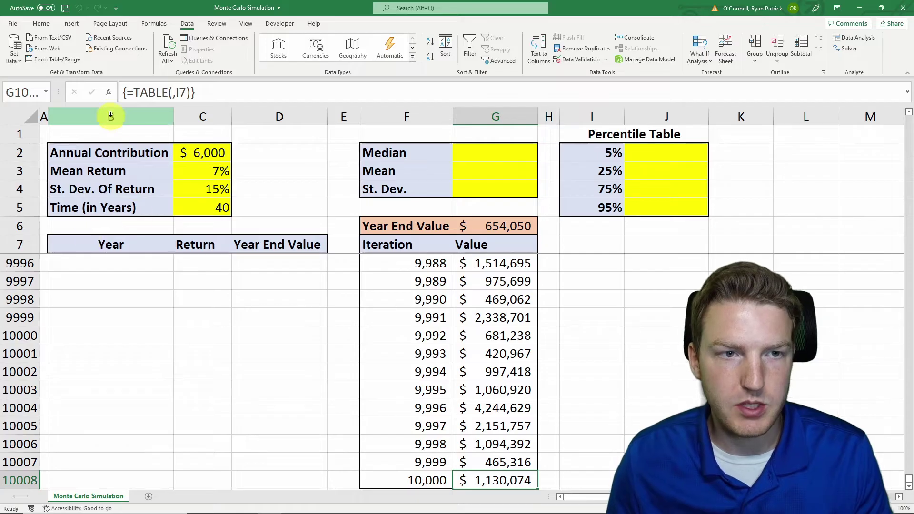
drag(110, 117, 249, 116)
click(302, 207)
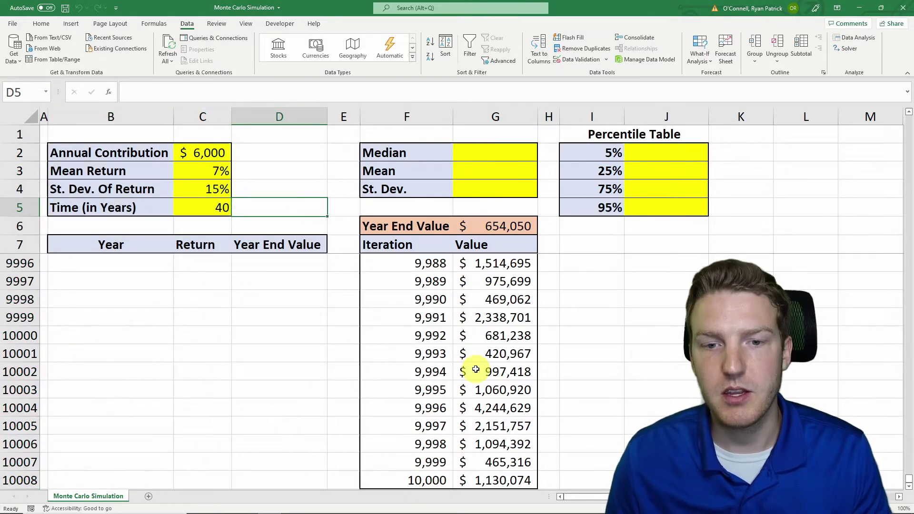
click(502, 480)
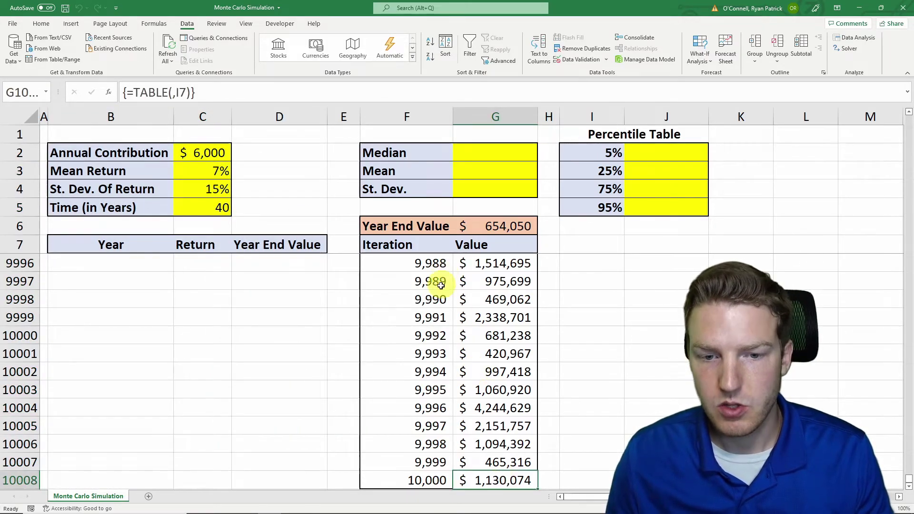
click(423, 464)
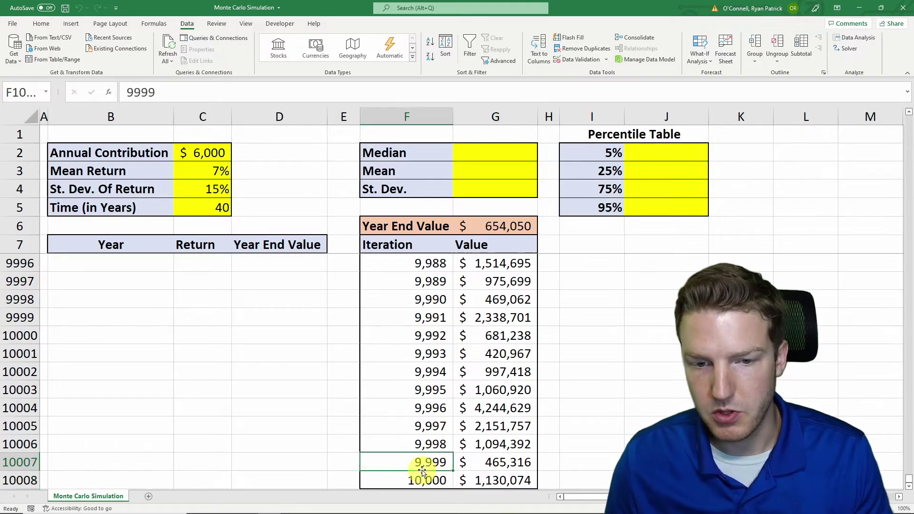
click(481, 463)
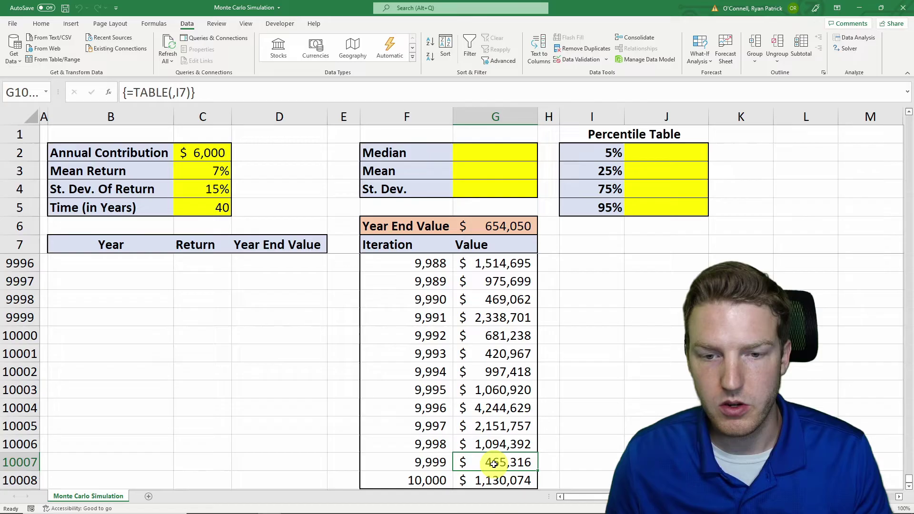
click(417, 481)
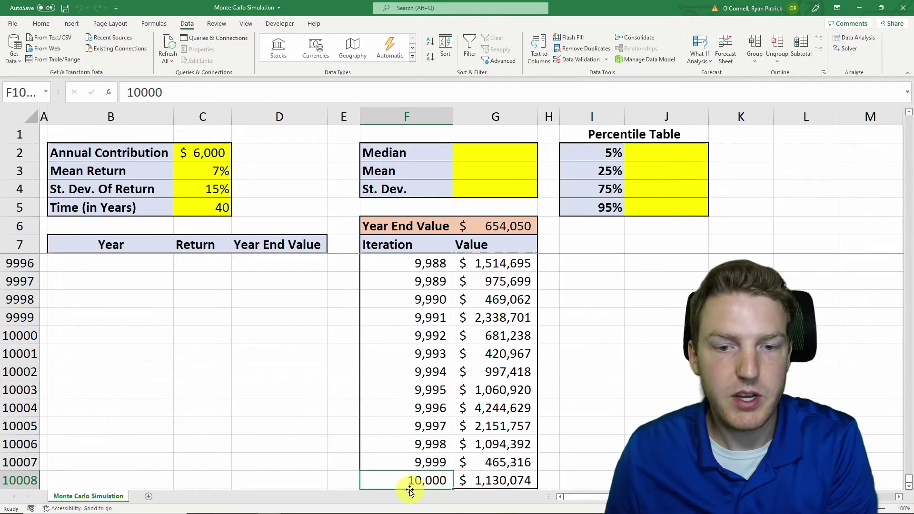
click(474, 481)
click(482, 390)
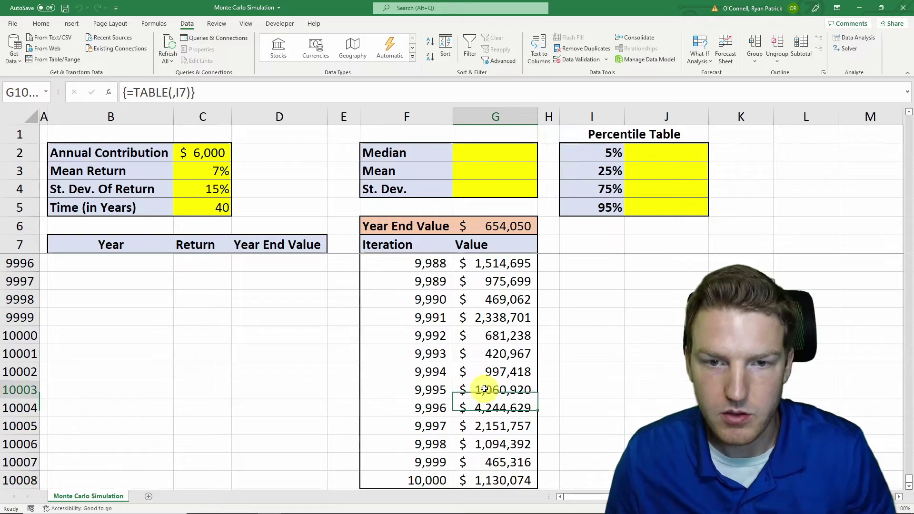
key(ctrl+Up)
key(Down)
key(Down)
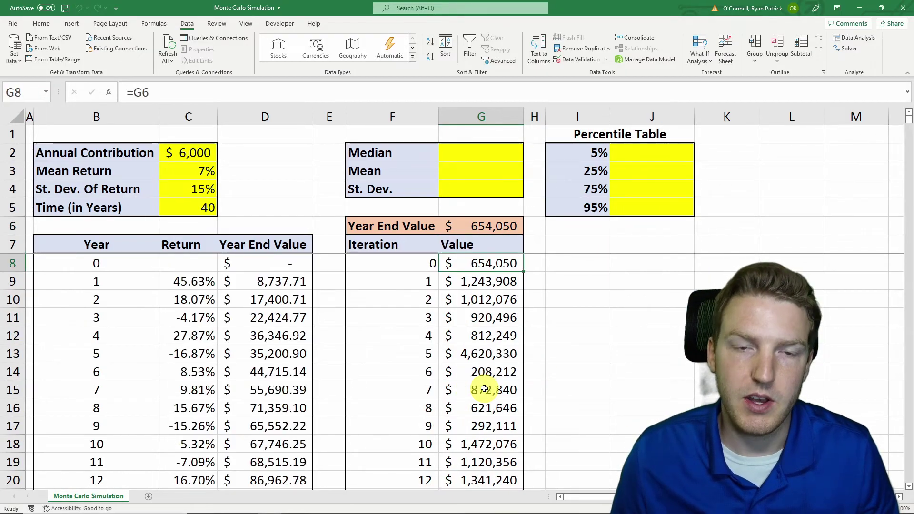
Step: Enter =MEDIAN(G9:G10008) in G2 for the Median
click(461, 149)
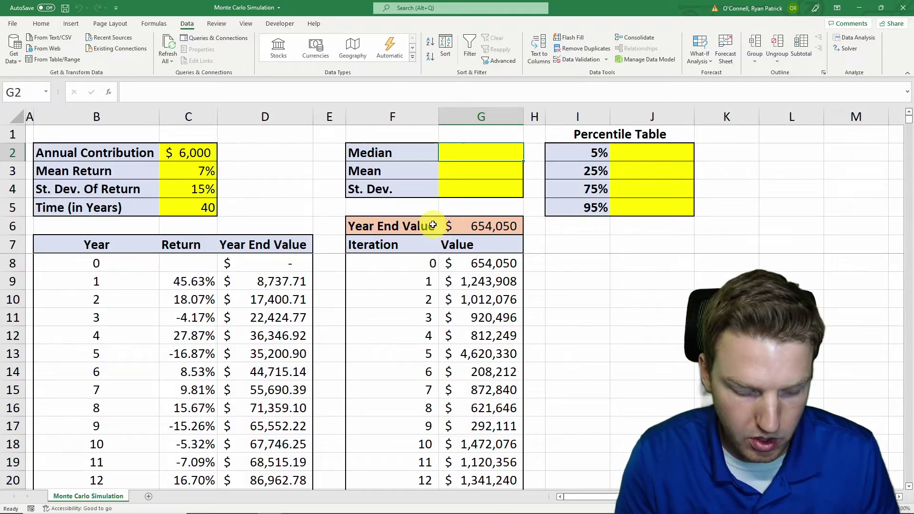
text(=)
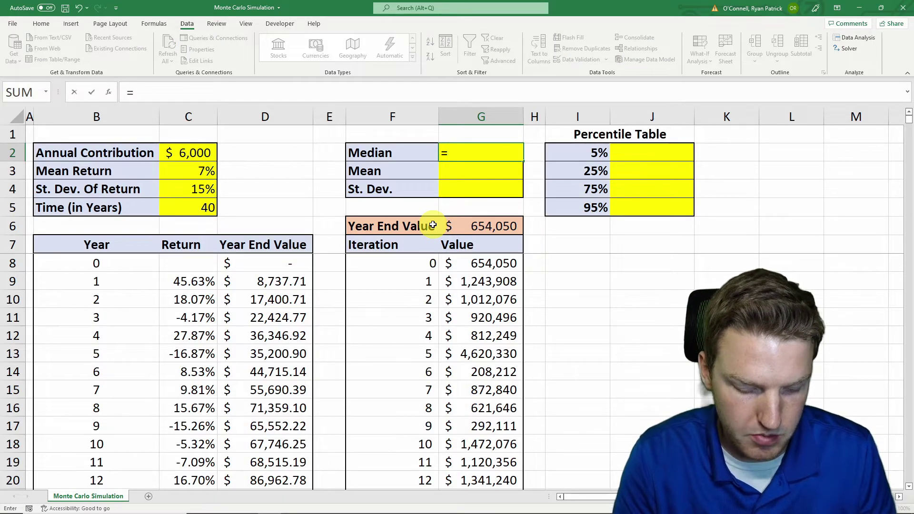
text(med)
key(Tab)
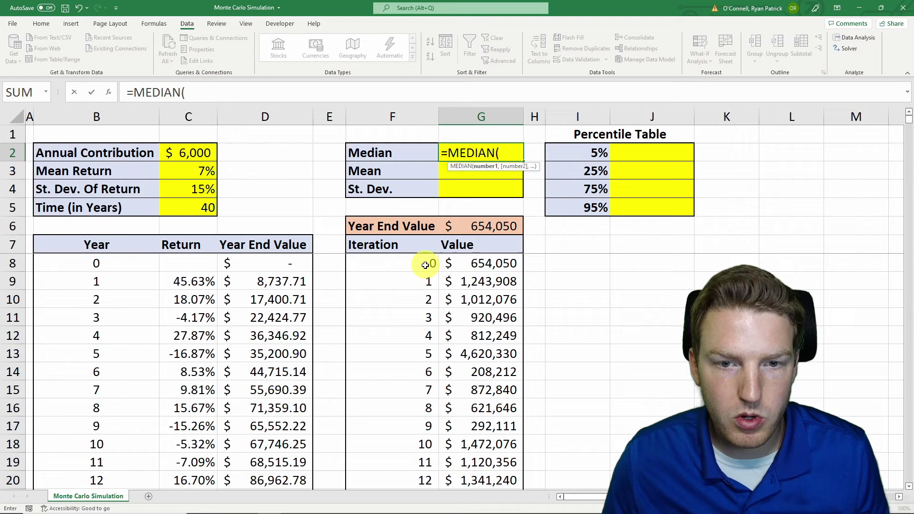
click(476, 283)
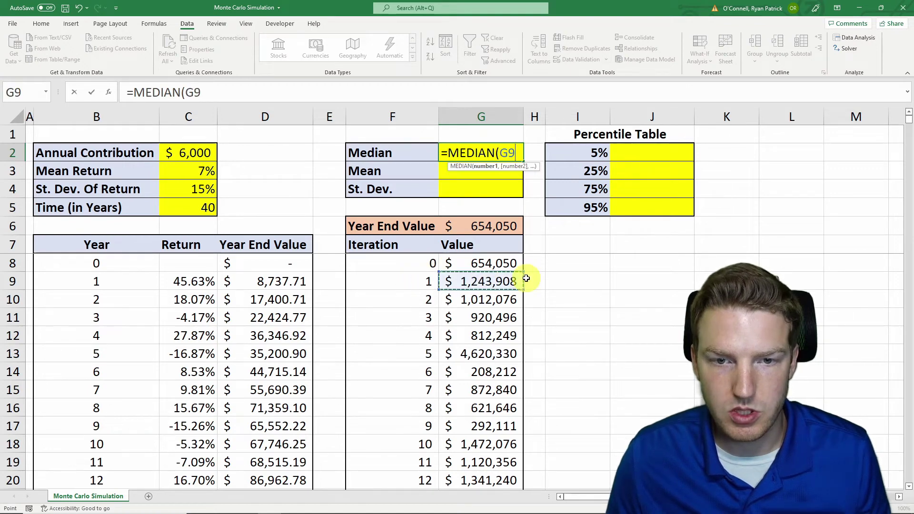
key(ctrl+shift+Down)
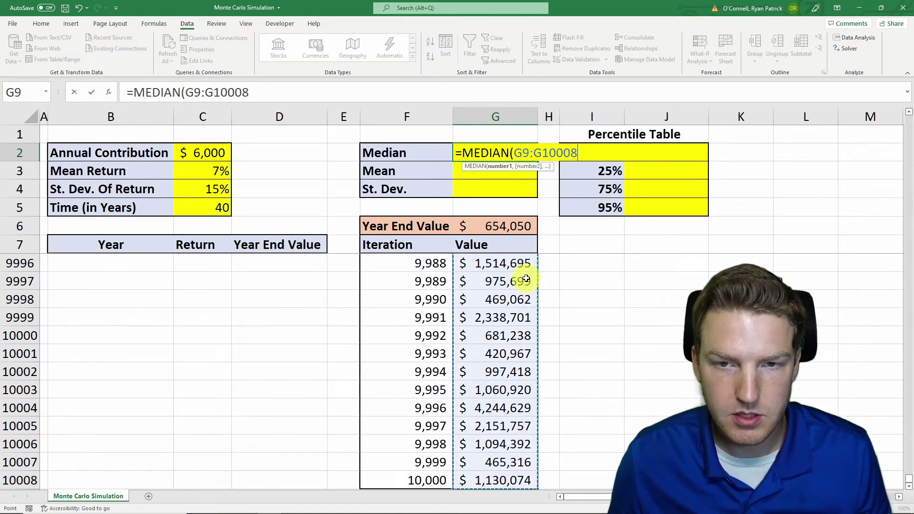
key(Return)
scroll(528, 247, up, 3)
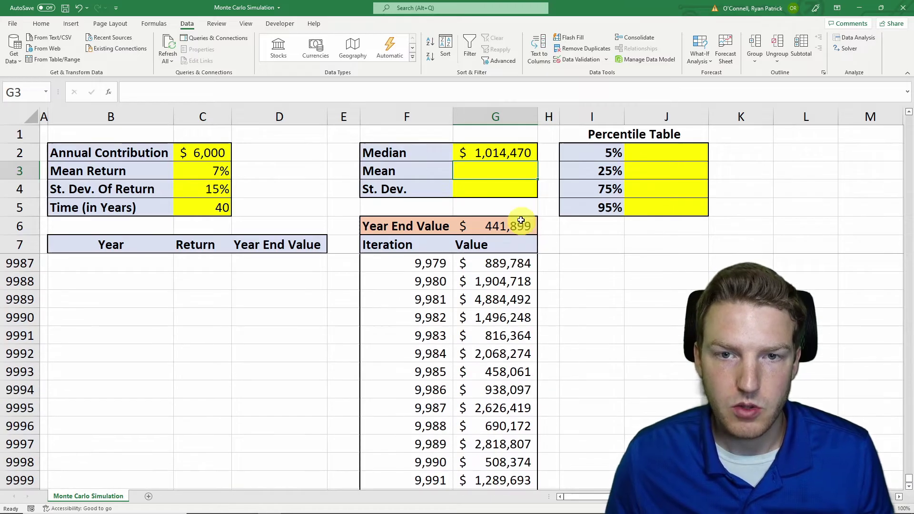
click(492, 246)
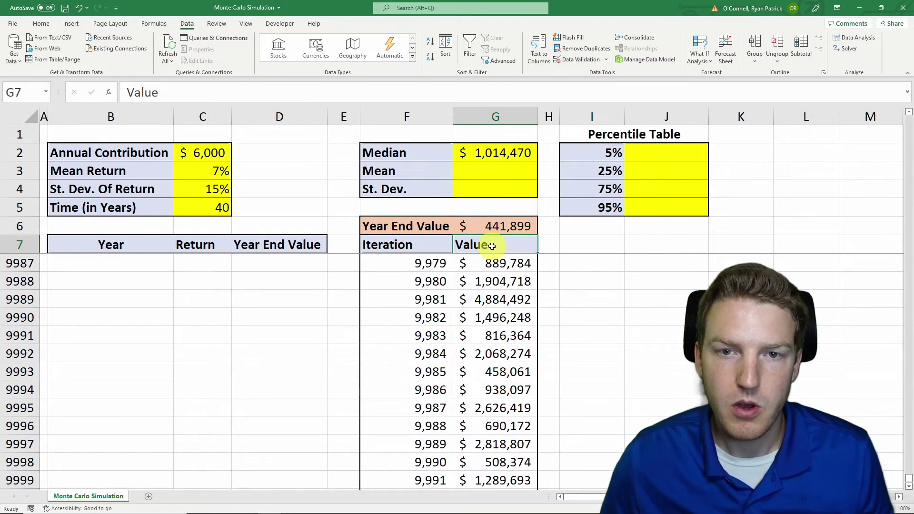
key(Down)
Step: Enter =AVERAGE(G9:G10008) in G3 for the Mean
click(467, 170)
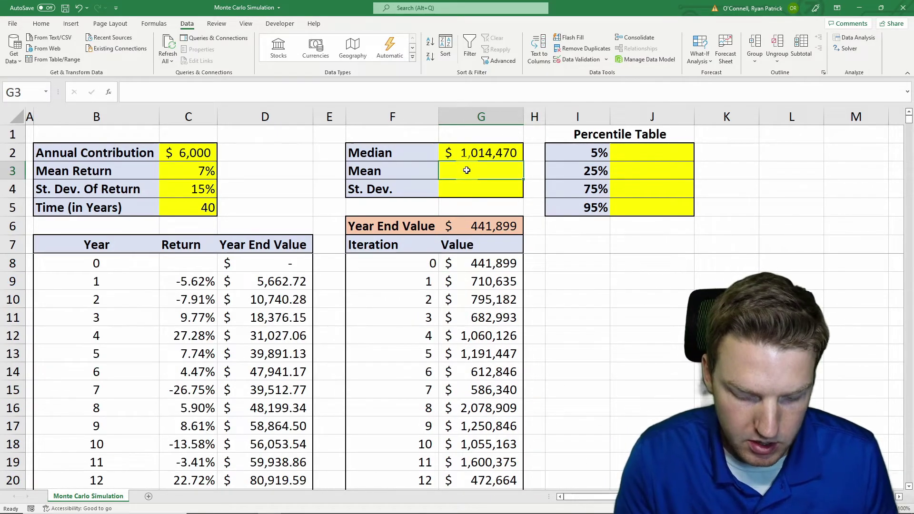
text(=aver)
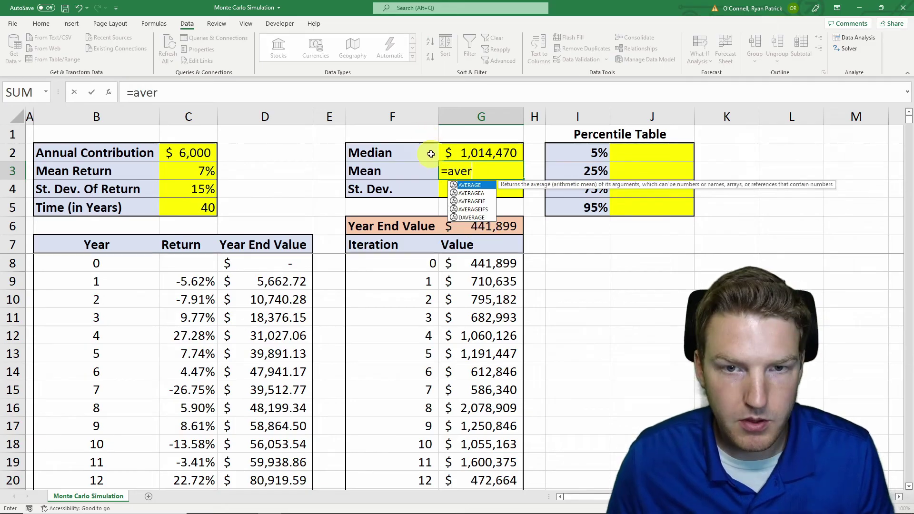
key(Tab)
click(501, 283)
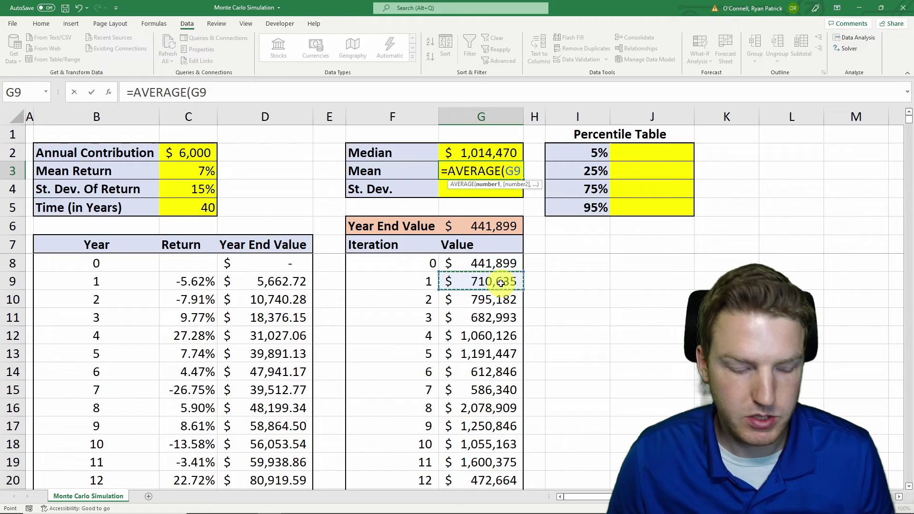
key(ctrl+shift+Down)
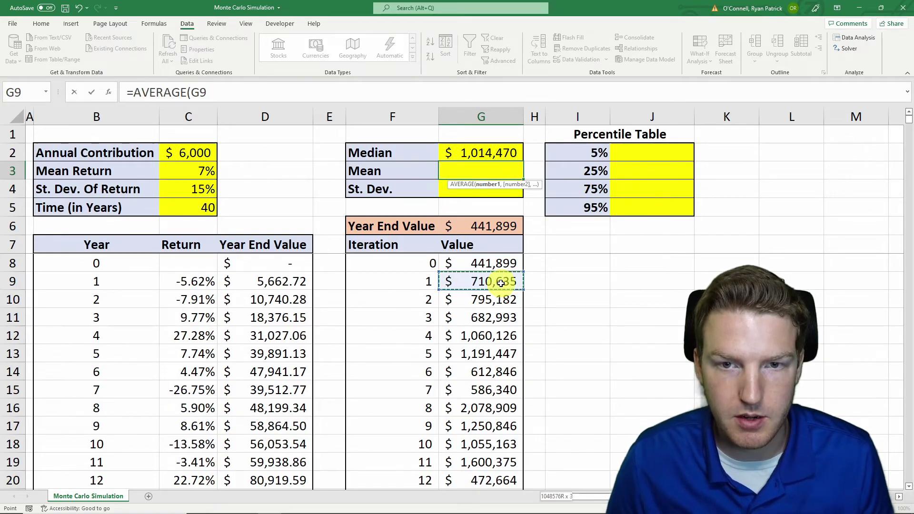
key(Return)
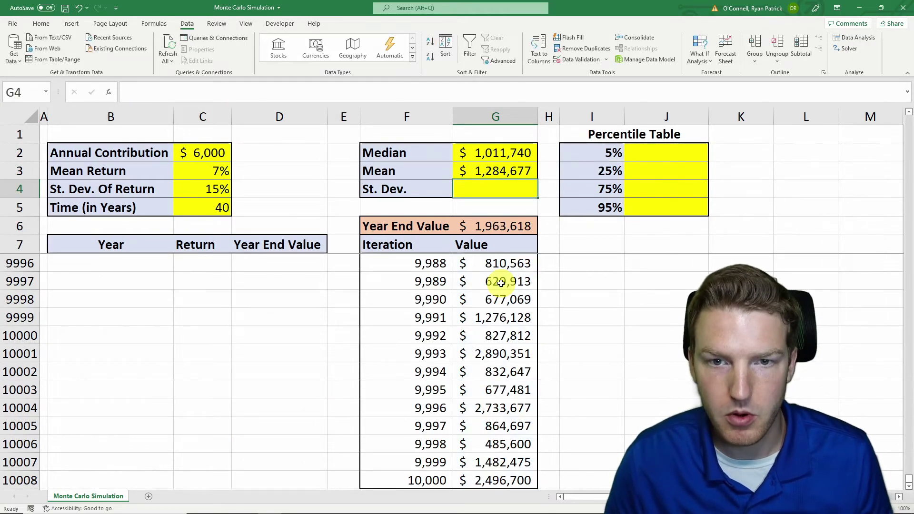
key(Down)
key(Down)
key(Down)
key(Down)
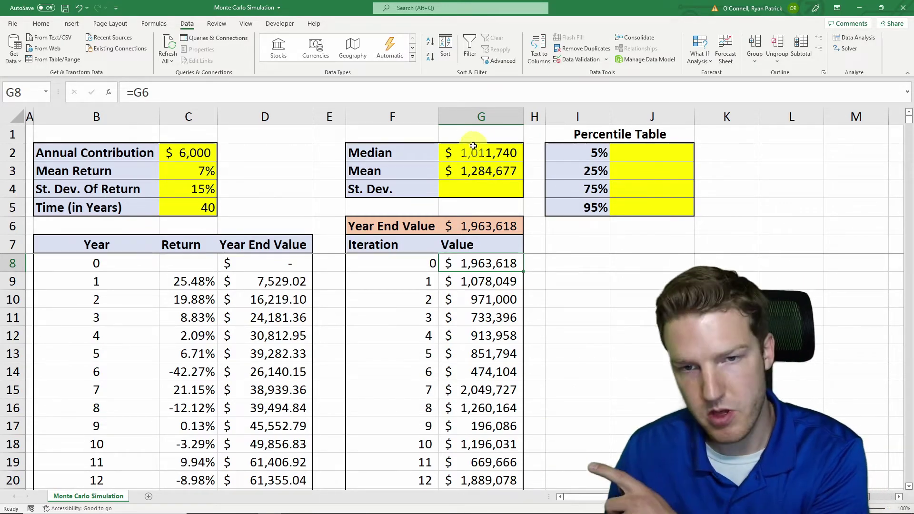
click(462, 171)
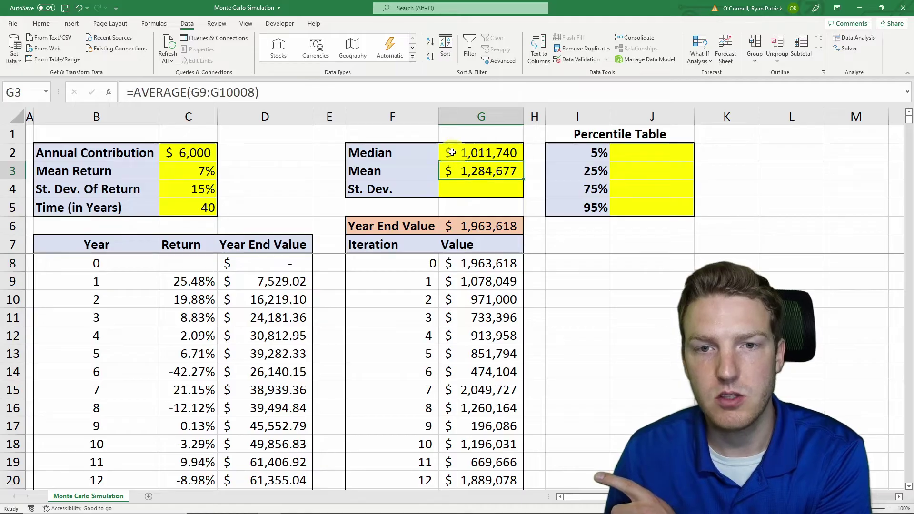
Step: Enter =STDEV.S(G9:G10008) in G4, giving a St. Dev. of $1,001,649
click(465, 188)
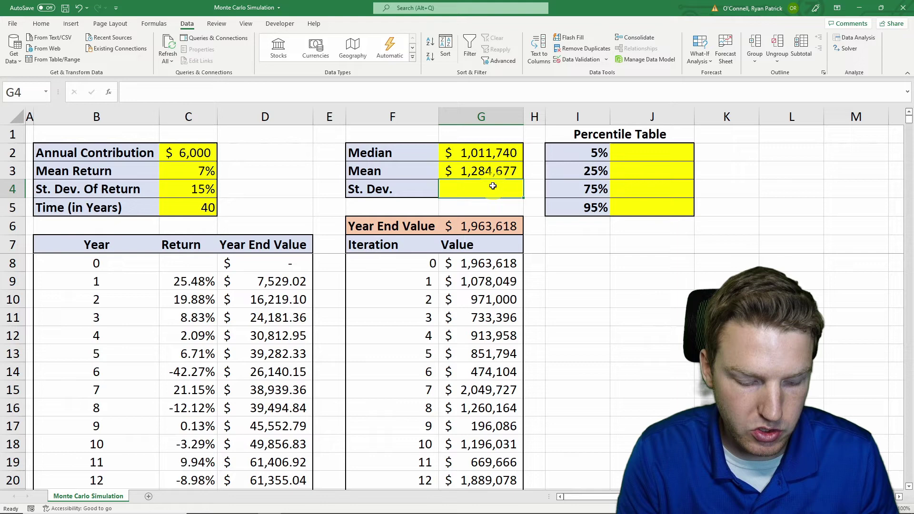
text(=stde)
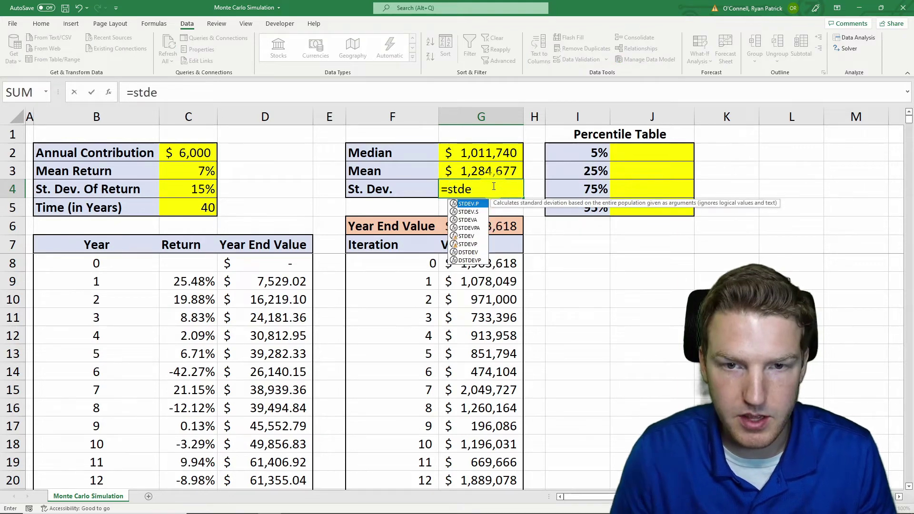
key(Down)
key(Tab)
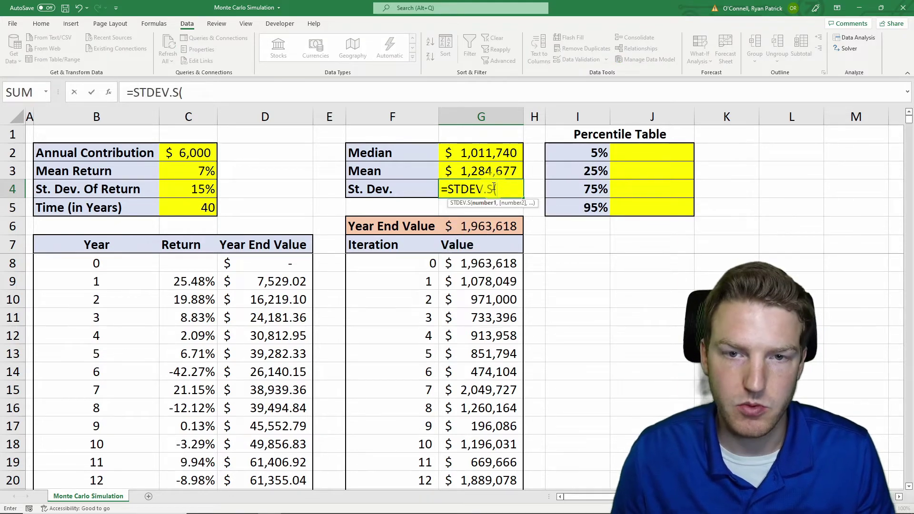
click(485, 281)
key(ctrl+shift+Down)
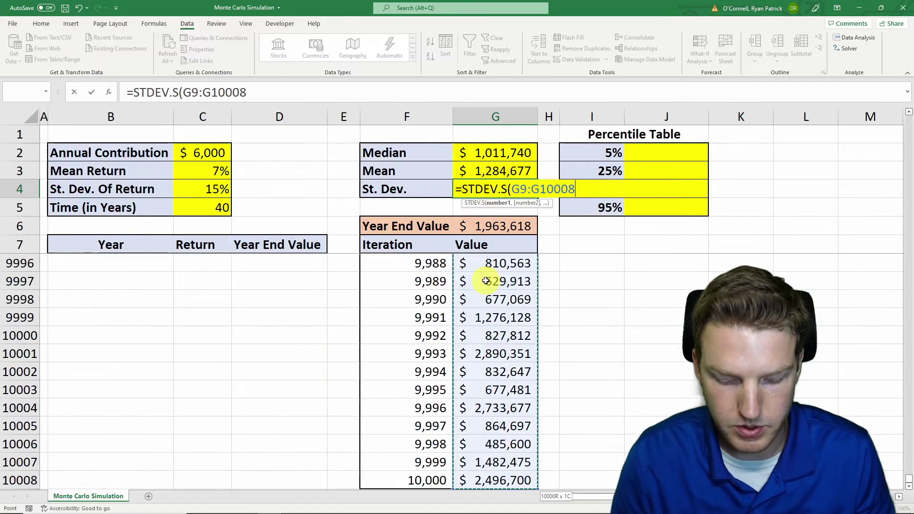
text())
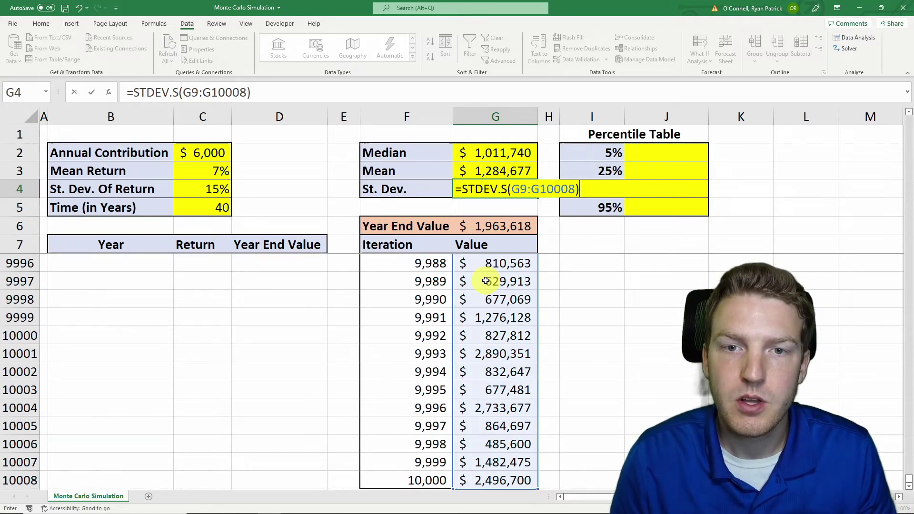
key(Return)
scroll(514, 214, up, 3)
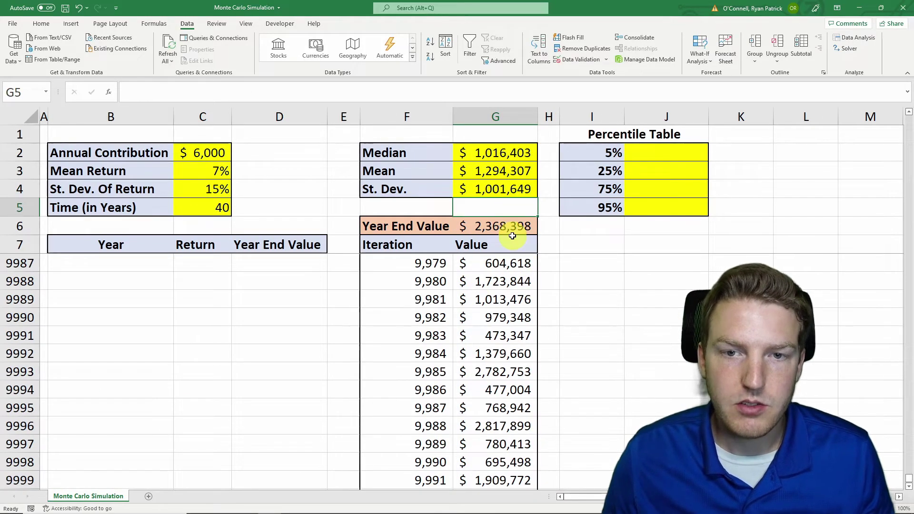
key(Down)
key(Down)
key(Down)
click(466, 189)
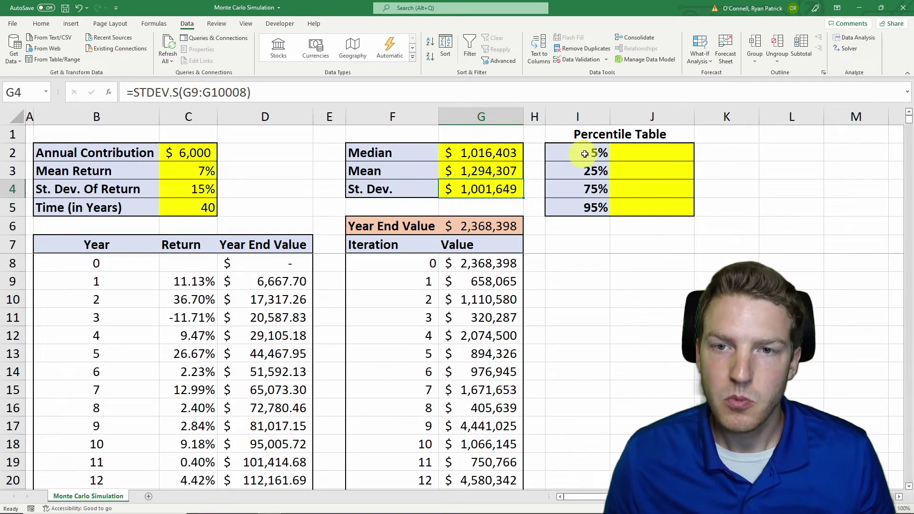
Step: Enter =PERCENTILE.INC($G$9:$G$10008,I2) in J2, giving a 5% percentile of $358,571
click(642, 152)
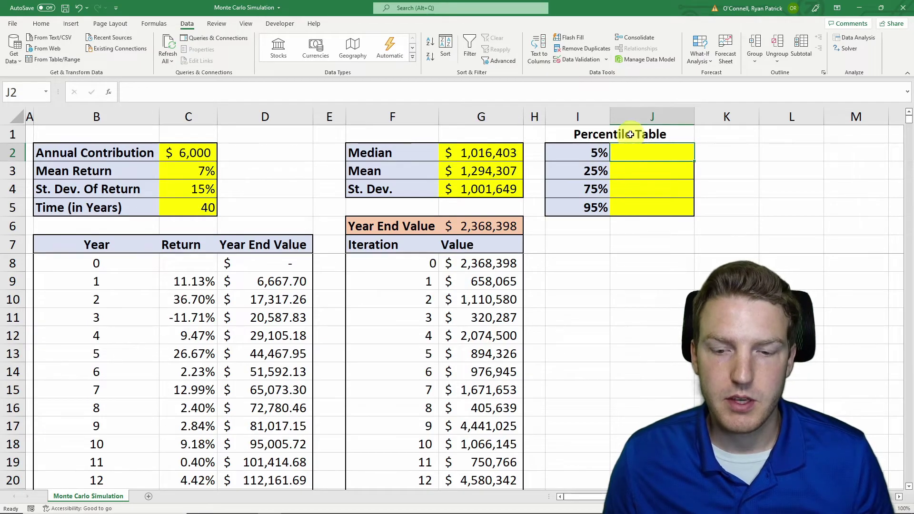
click(573, 155)
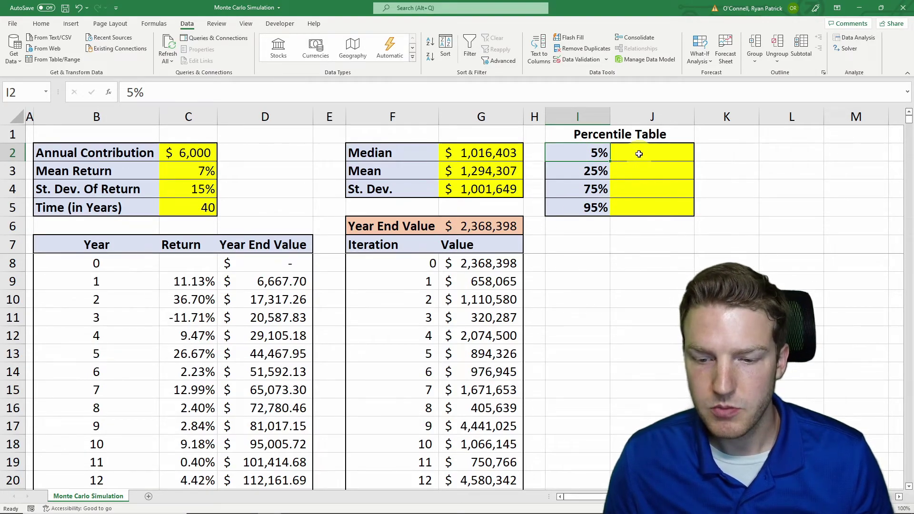
click(640, 153)
text(=)
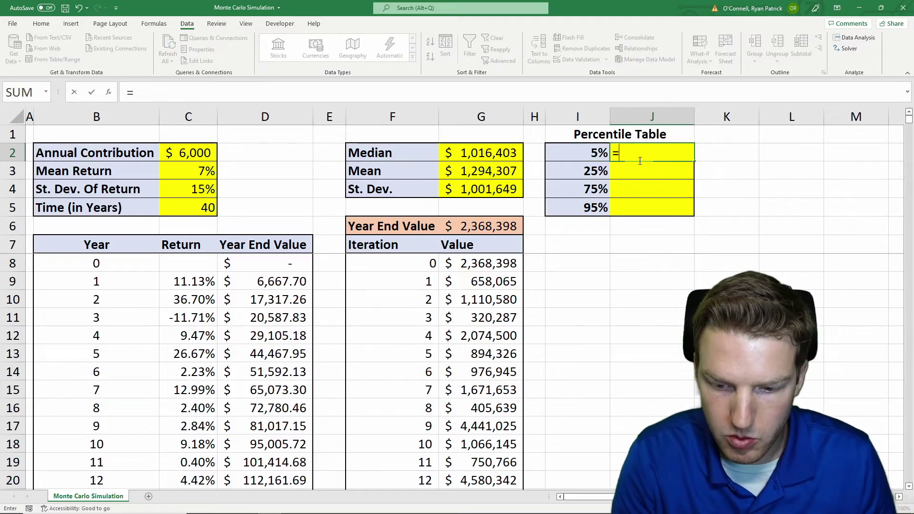
text(perce)
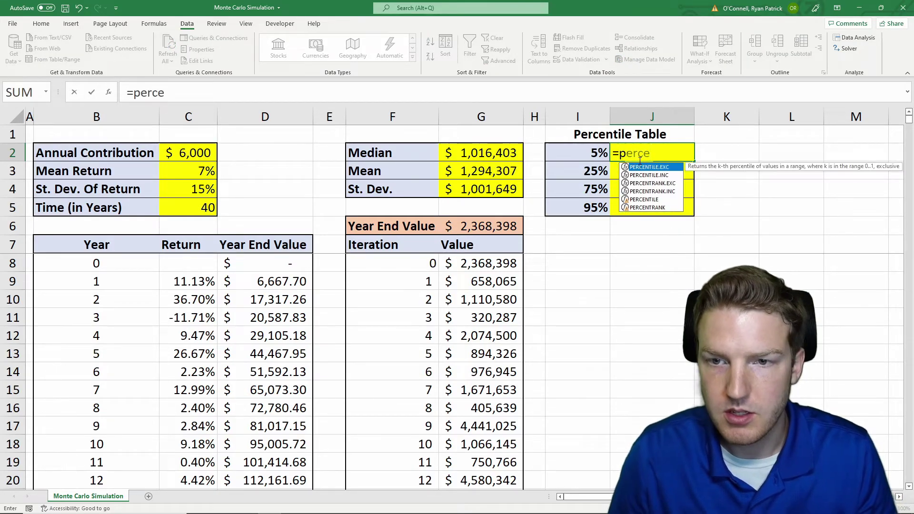
key(Down)
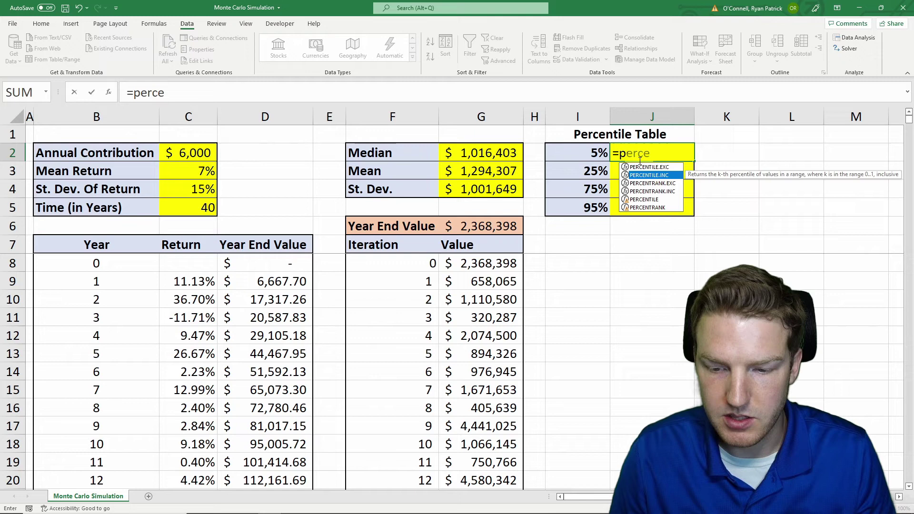
key(Tab)
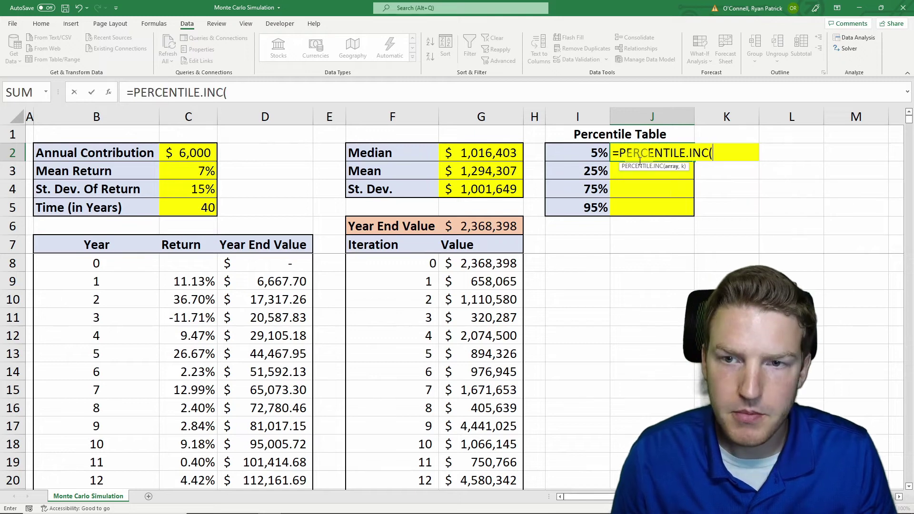
click(484, 282)
key(ctrl+shift+Down)
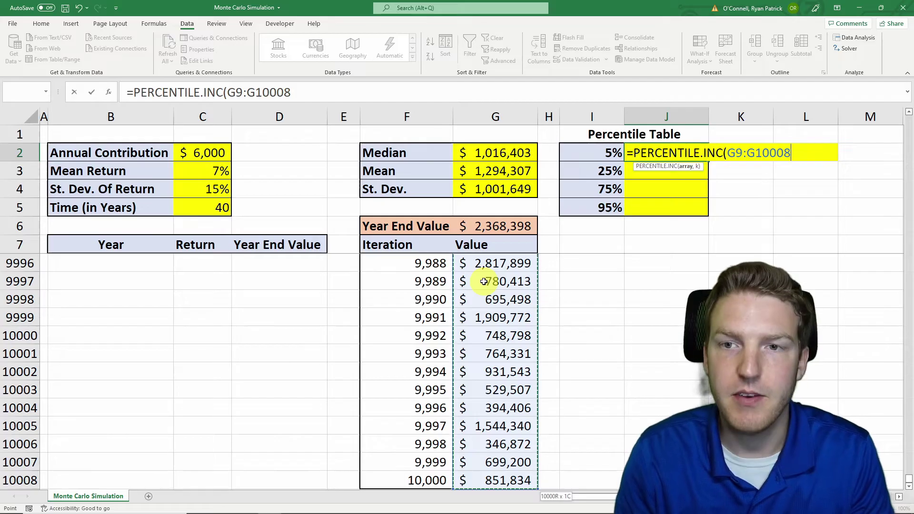
key(F4)
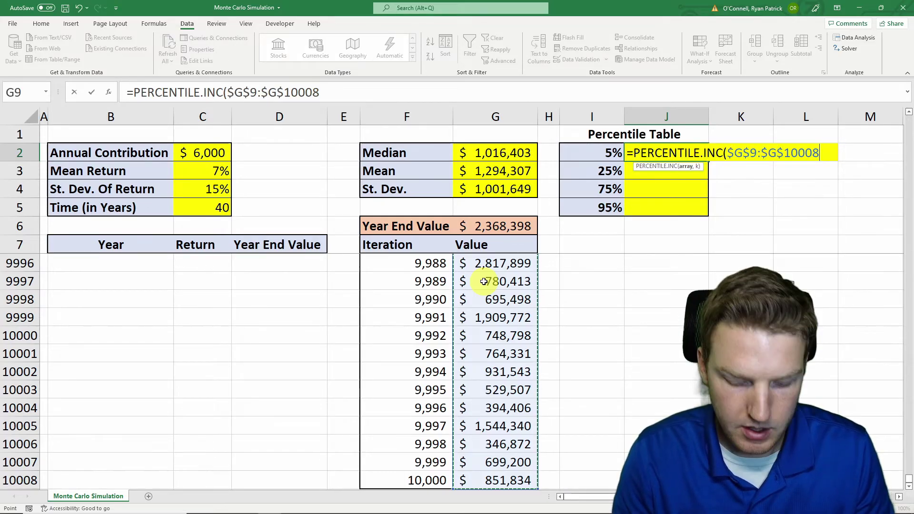
text(,)
click(602, 152)
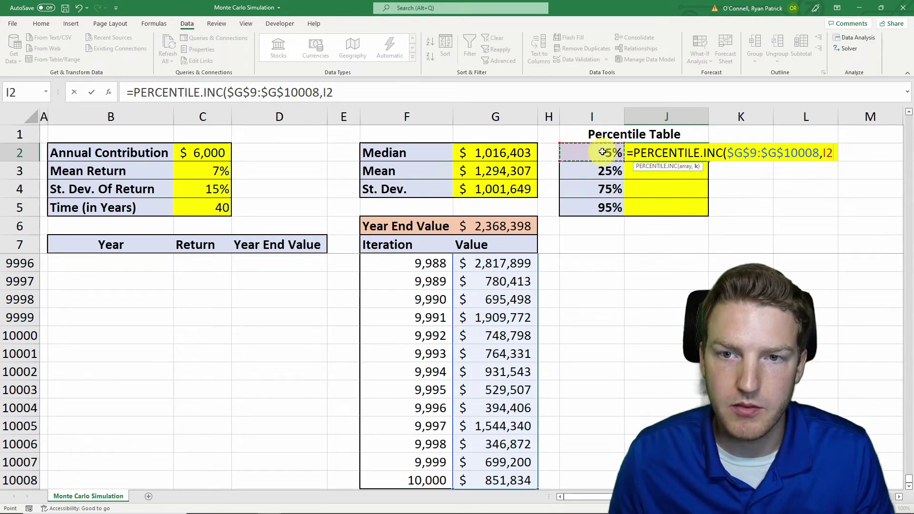
key(Return)
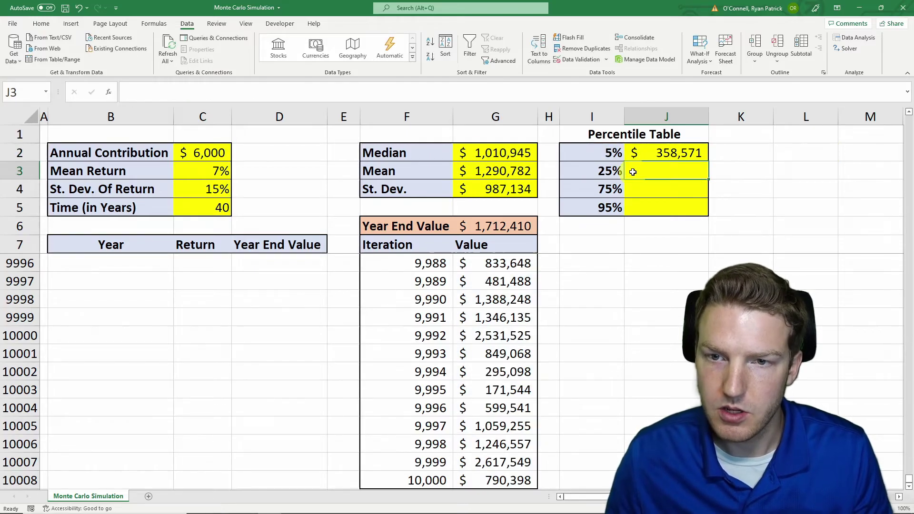
key(Down)
key(Down)
key(Down)
key(Down)
key(Down)
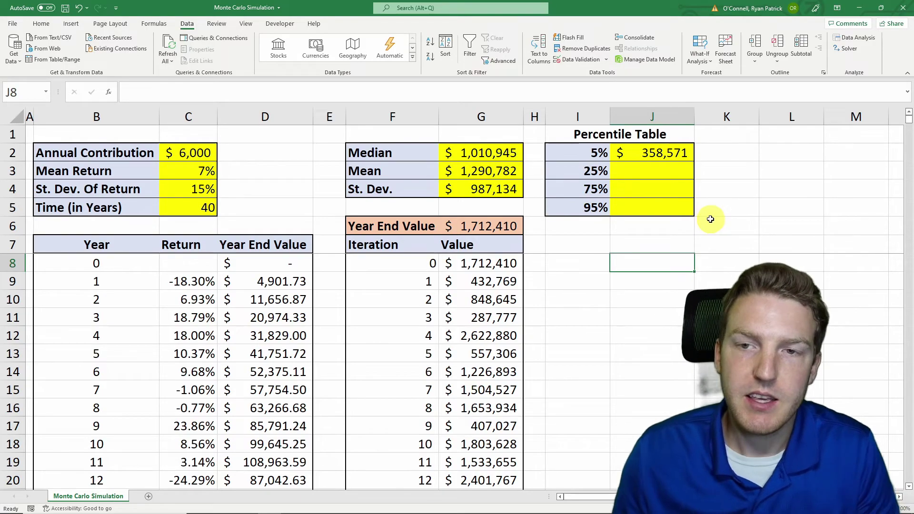
click(642, 151)
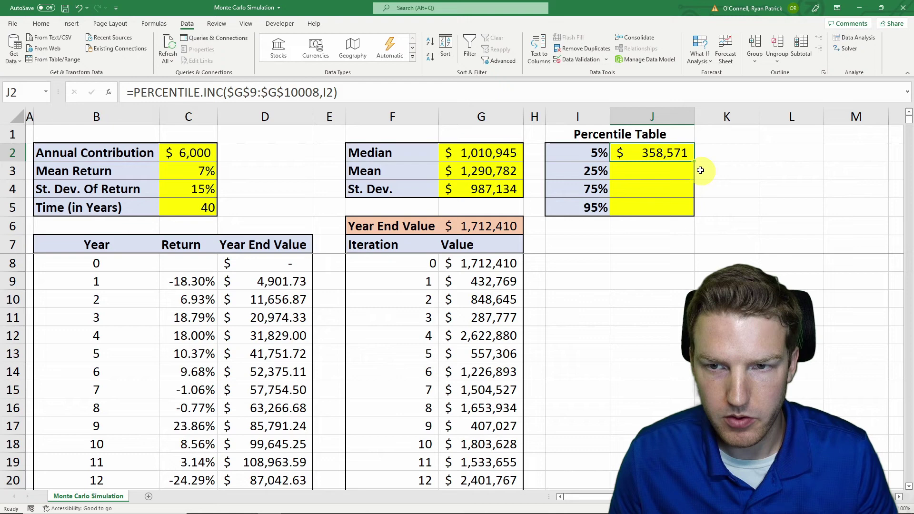
Step: Copy the J2 percentile formula and paste it into J3:J5
key(ctrl+c)
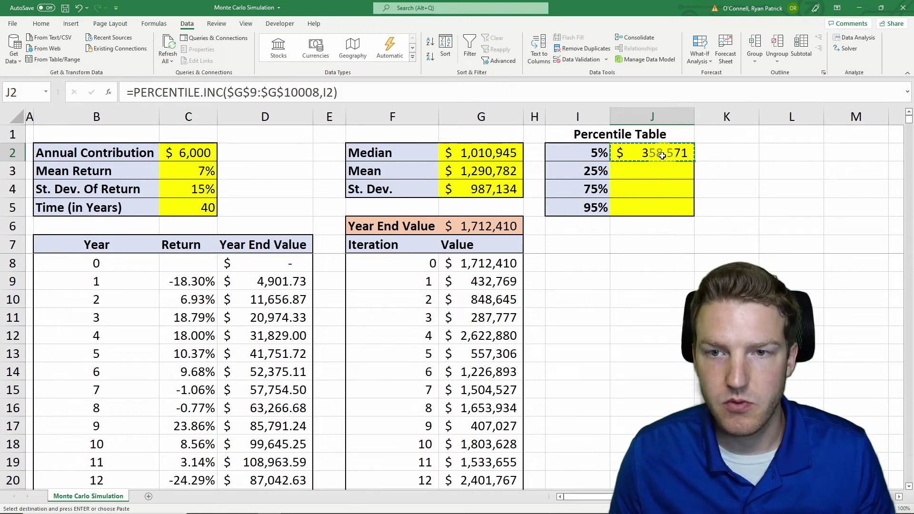
drag(638, 170, 640, 210)
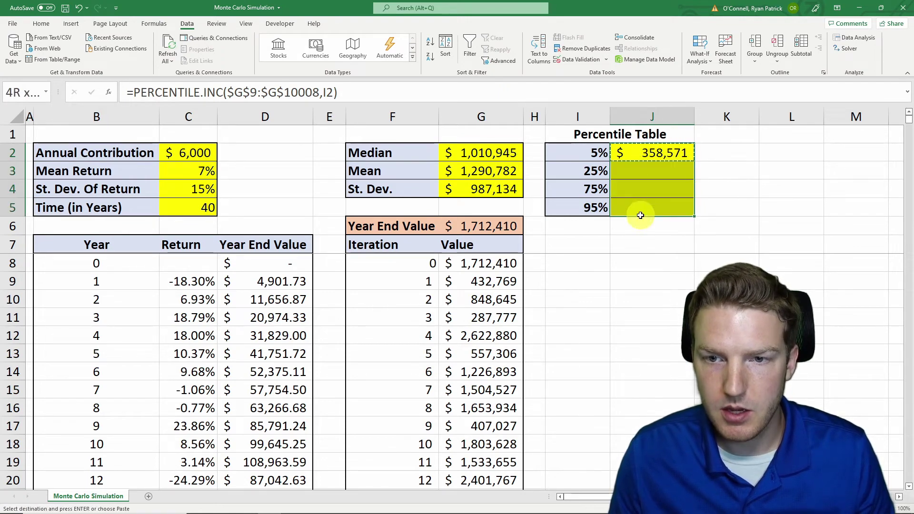
right_click(642, 189)
click(695, 237)
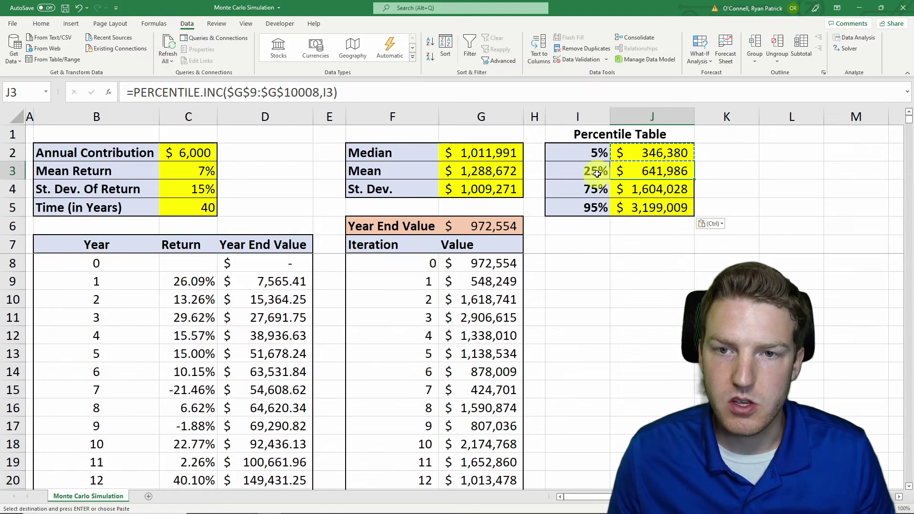
Step: Review the 25%, 75% and 95% results: $641,986, $1,604,028 and $3,199,009
drag(590, 174, 643, 170)
click(637, 170)
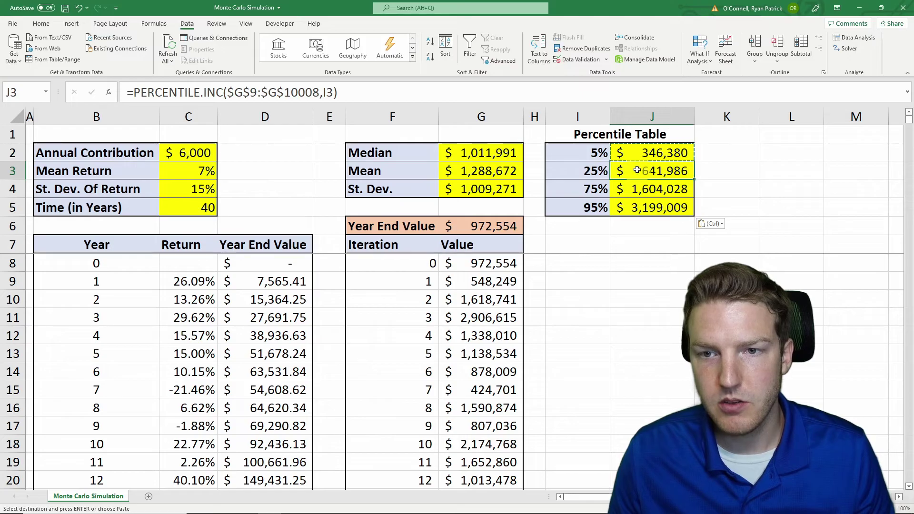
click(594, 191)
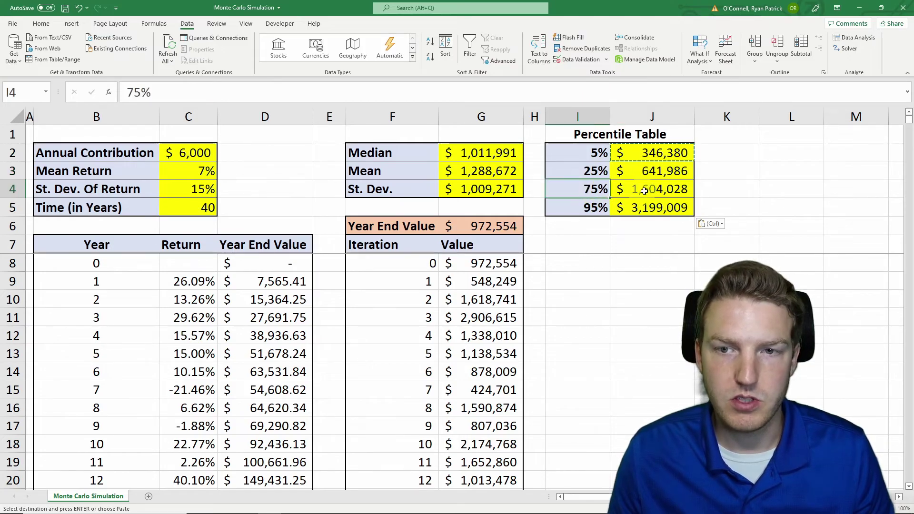
click(633, 190)
click(593, 209)
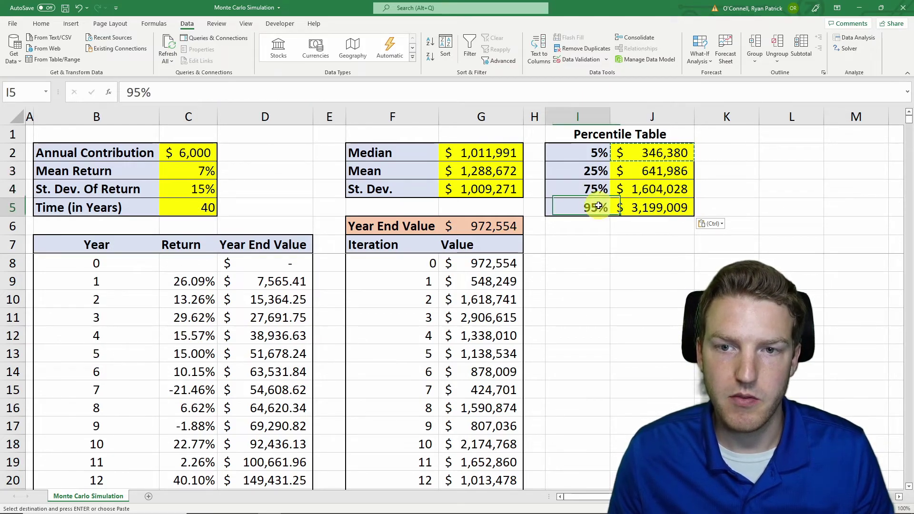
click(624, 214)
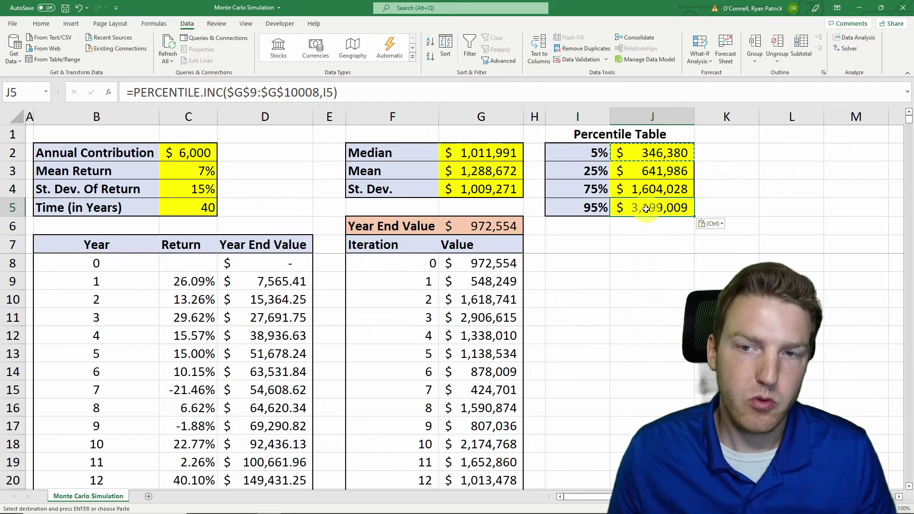
click(592, 207)
drag(593, 153, 621, 156)
click(593, 207)
click(635, 209)
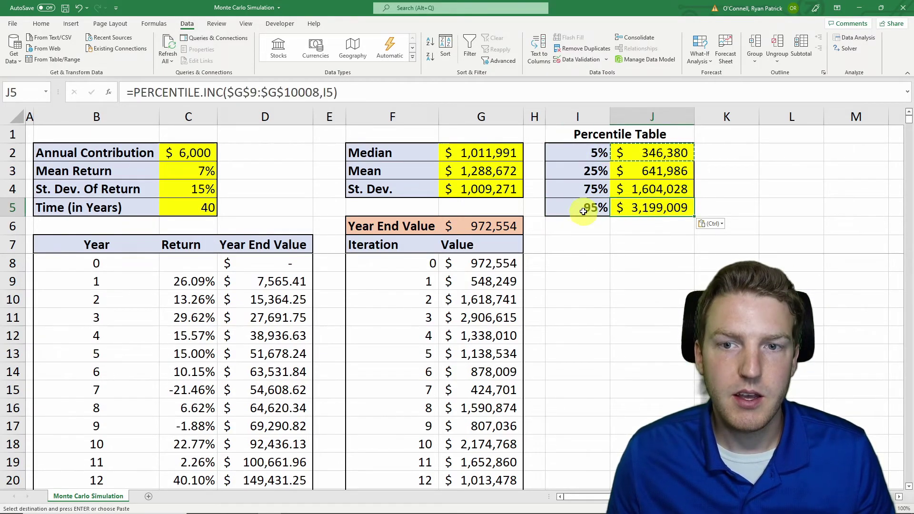
drag(585, 210, 638, 209)
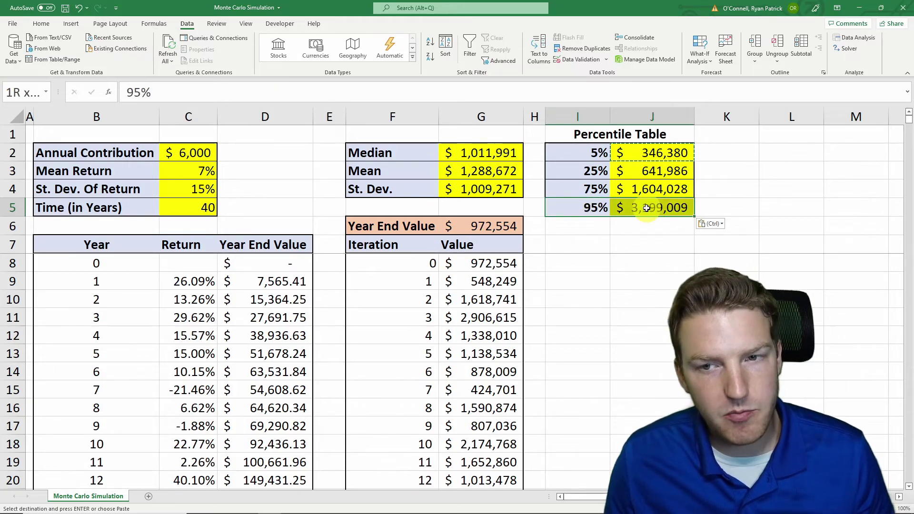
click(638, 209)
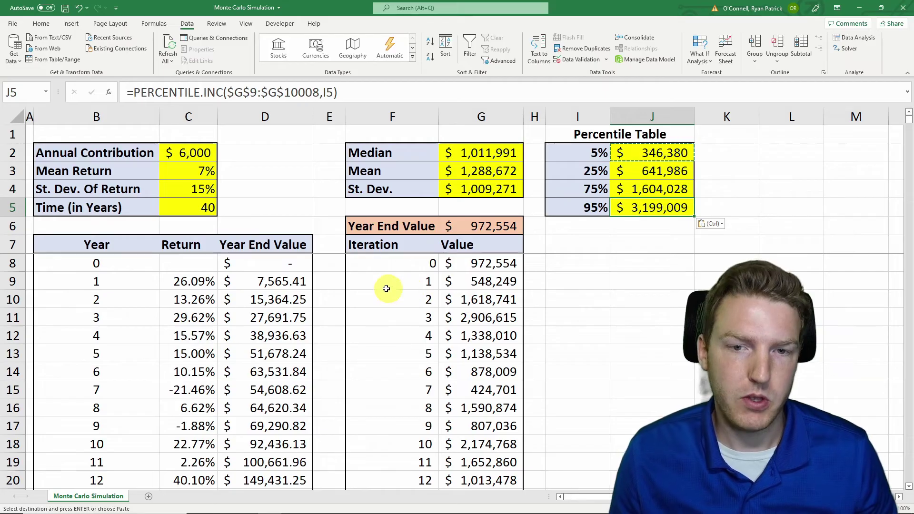
Step: Insert a histogram of the simulated values in G9:G10008, placed over columns B–D and enlarged
click(479, 284)
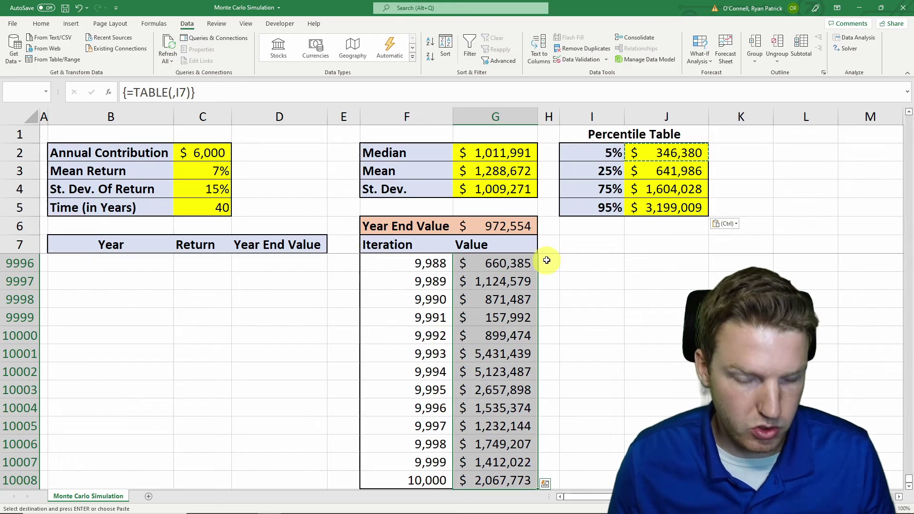
click(72, 24)
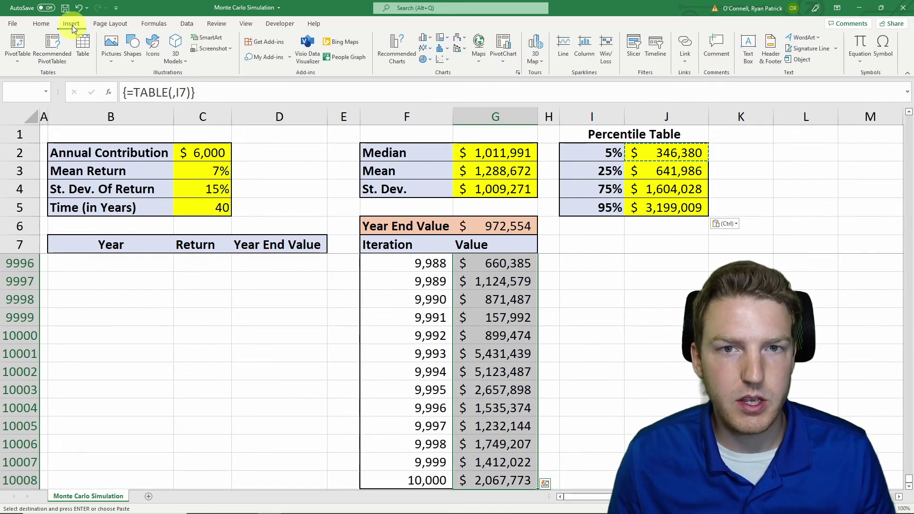
click(438, 49)
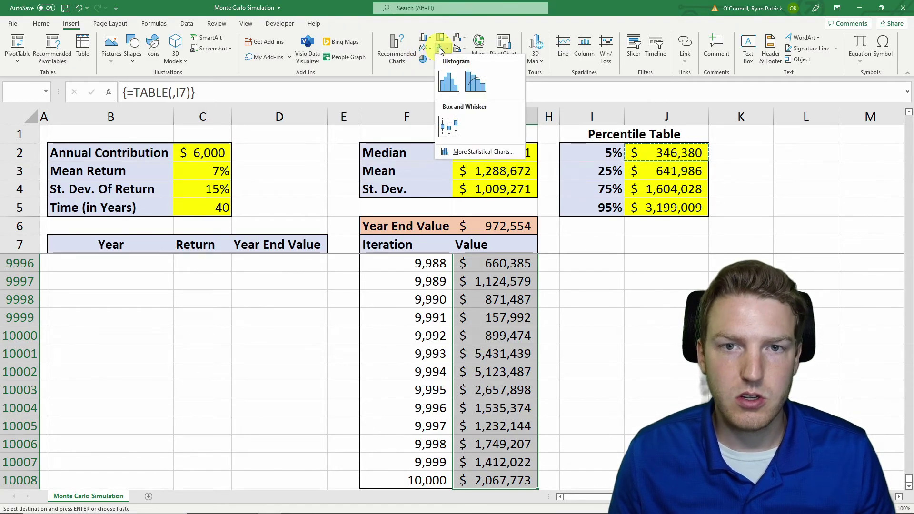
click(446, 84)
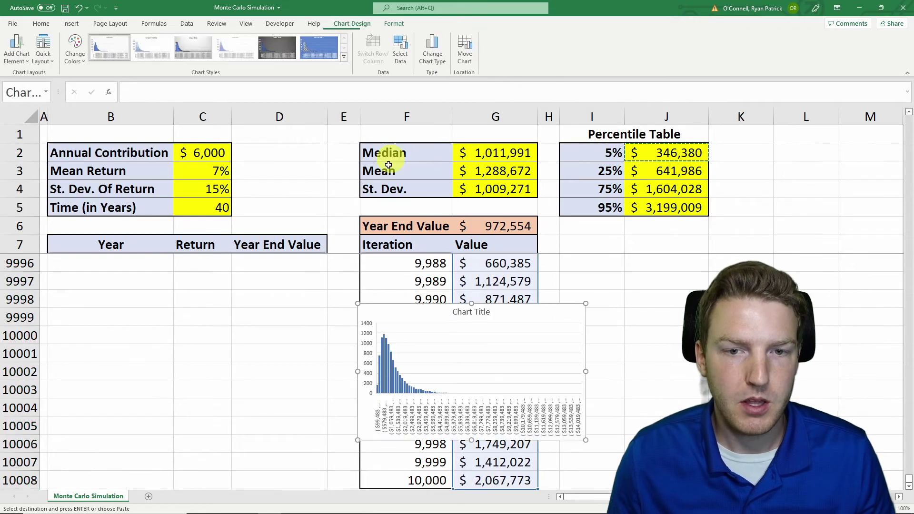
drag(400, 306, 75, 274)
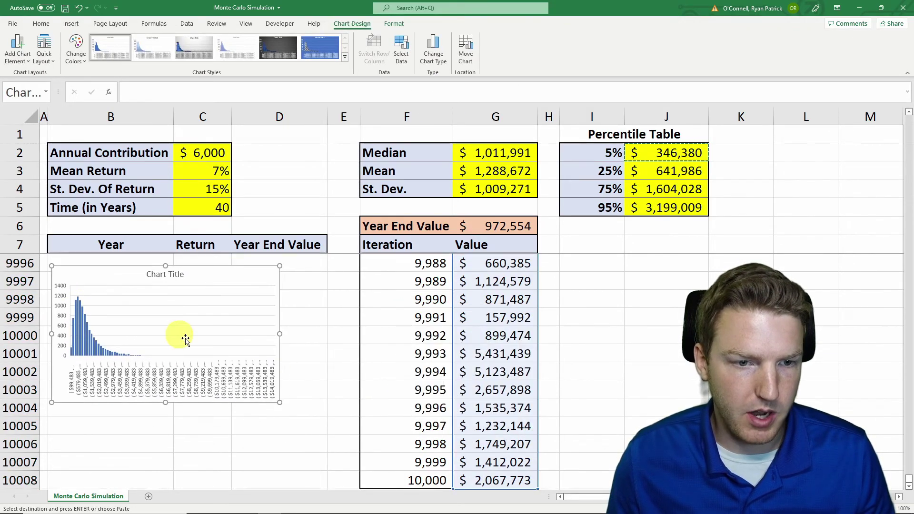
drag(280, 402, 481, 483)
Step: Format the histogram's vertical axis numbers as Currency, up to $1,400.00
click(64, 326)
double_click(64, 325)
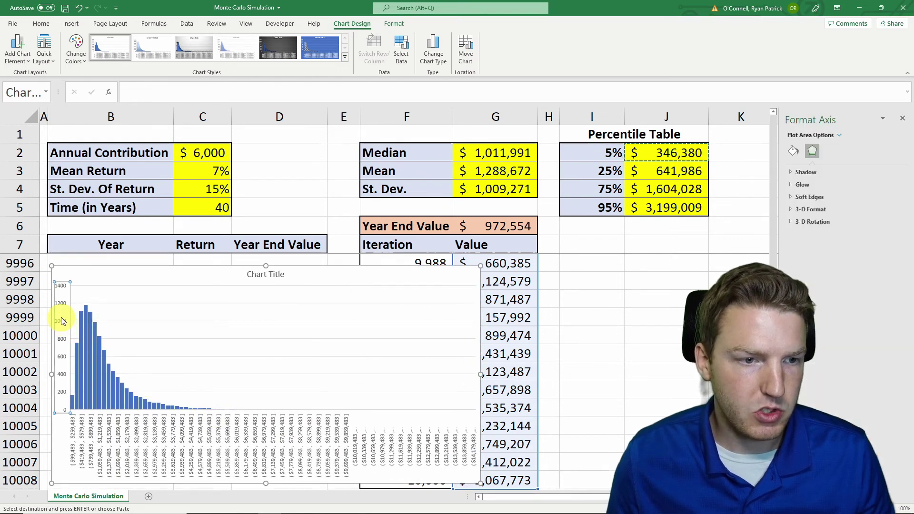
click(790, 264)
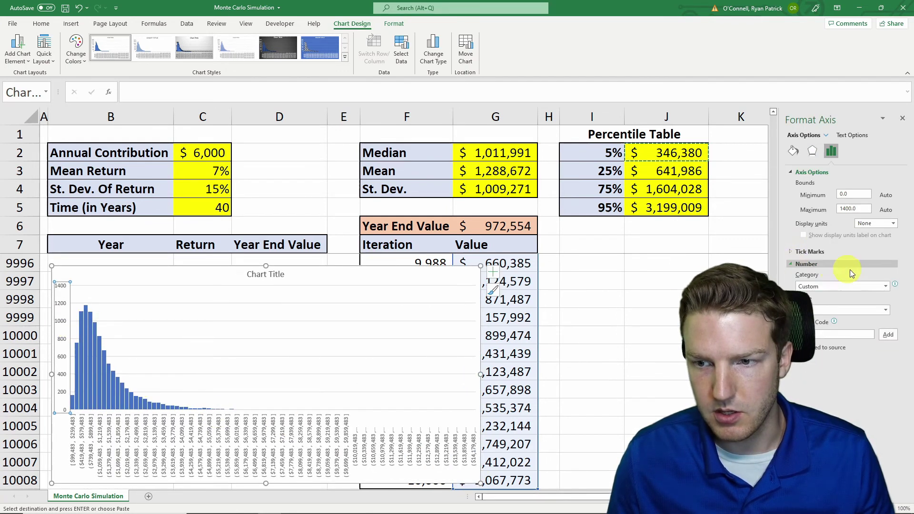
click(885, 286)
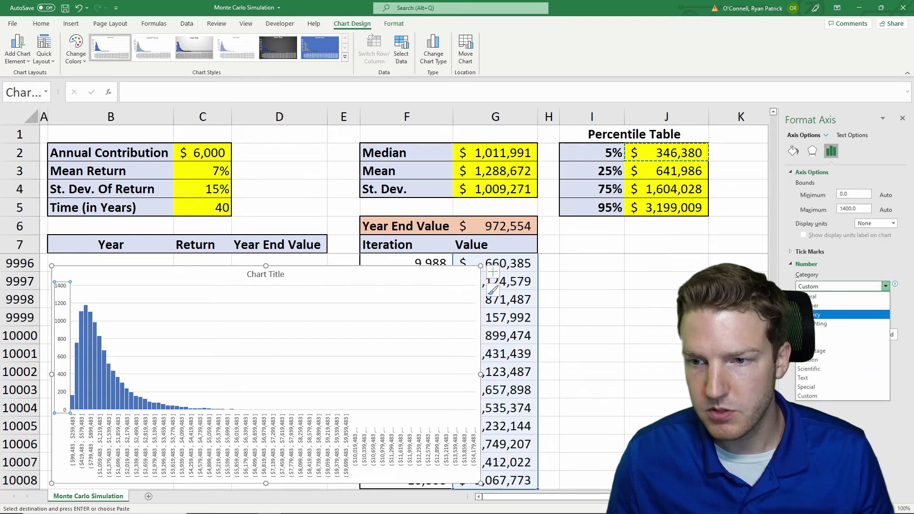
click(848, 314)
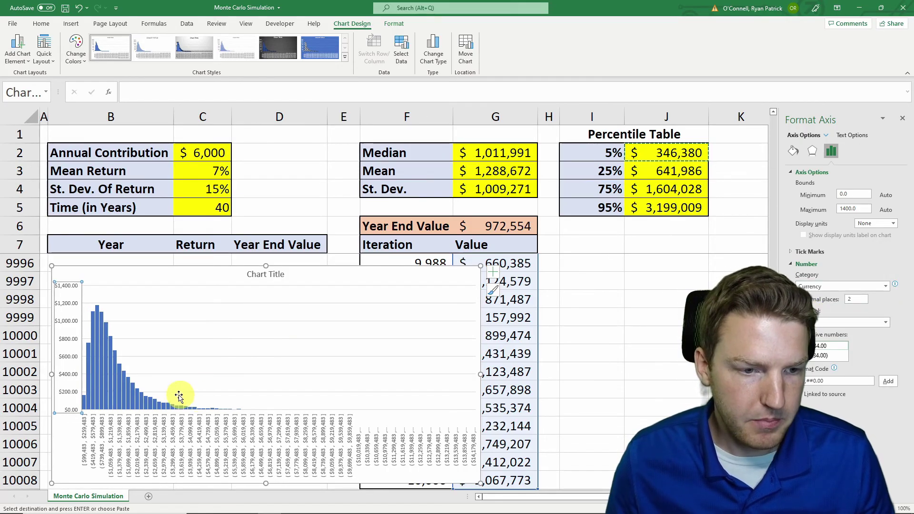
click(157, 443)
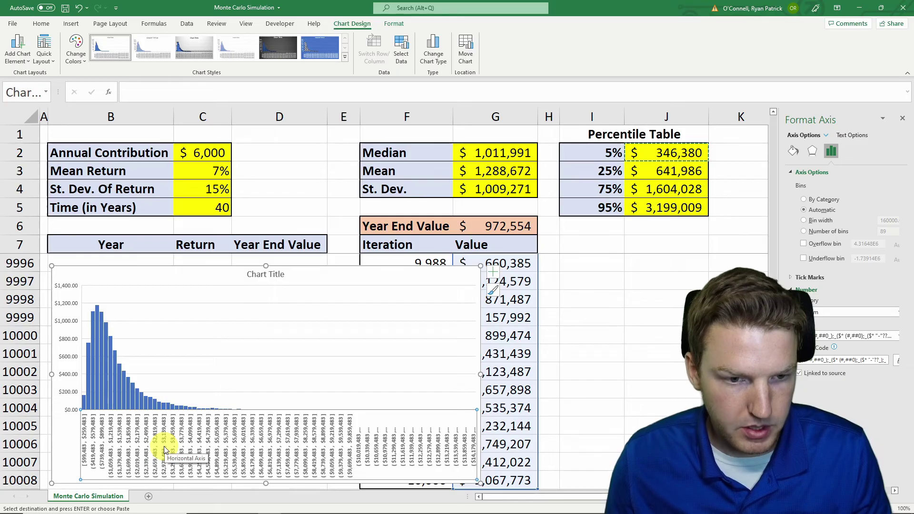
click(62, 319)
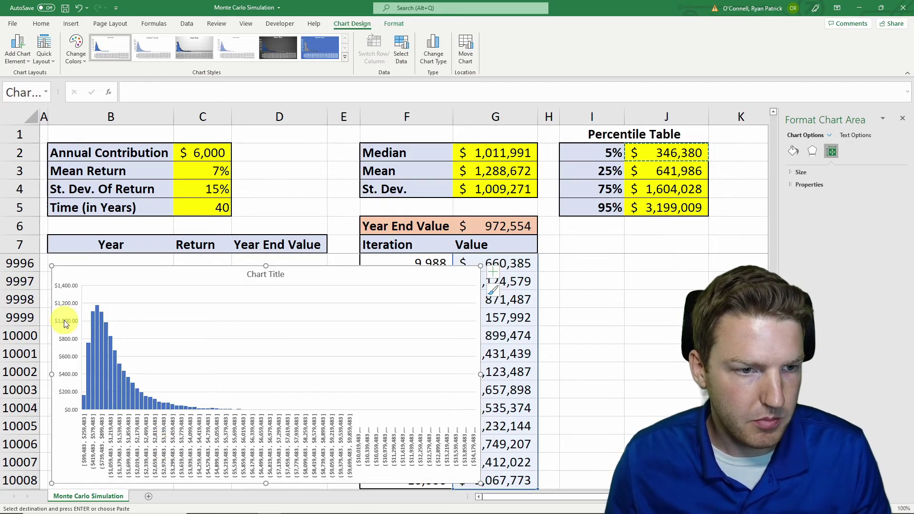
click(66, 320)
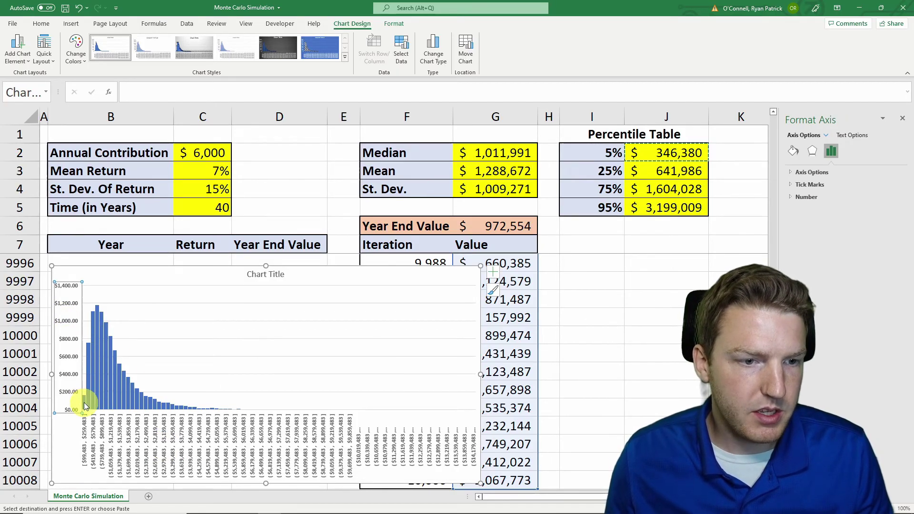
mouse_move(97, 312)
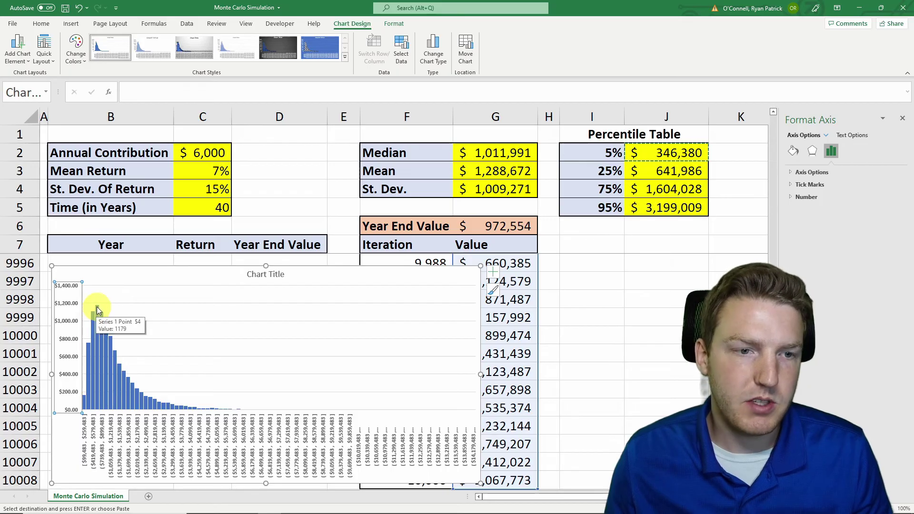